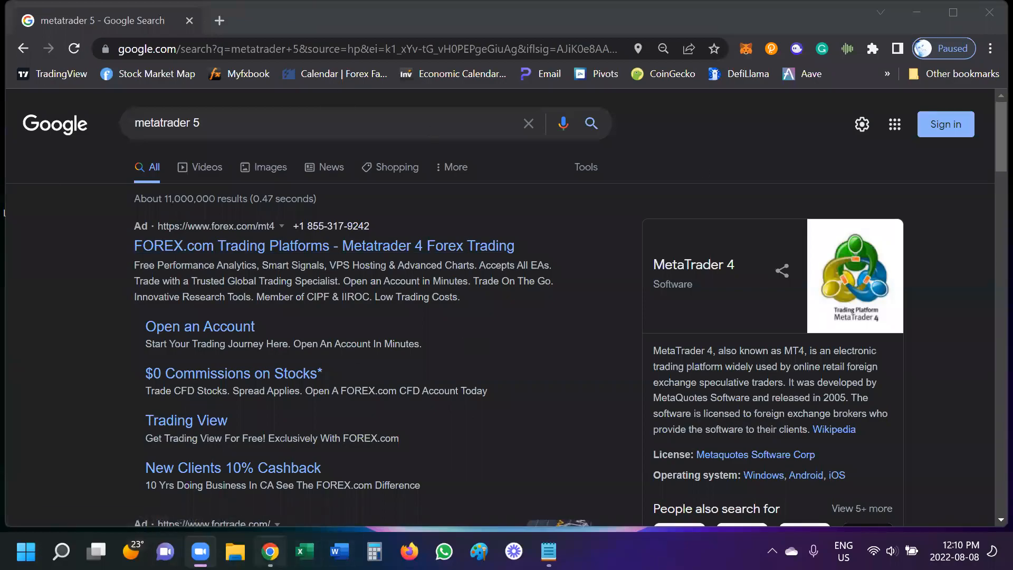
Open the Desktop's Testing folder in File Explorer, then return to Chrome's search results
left_click(270, 551)
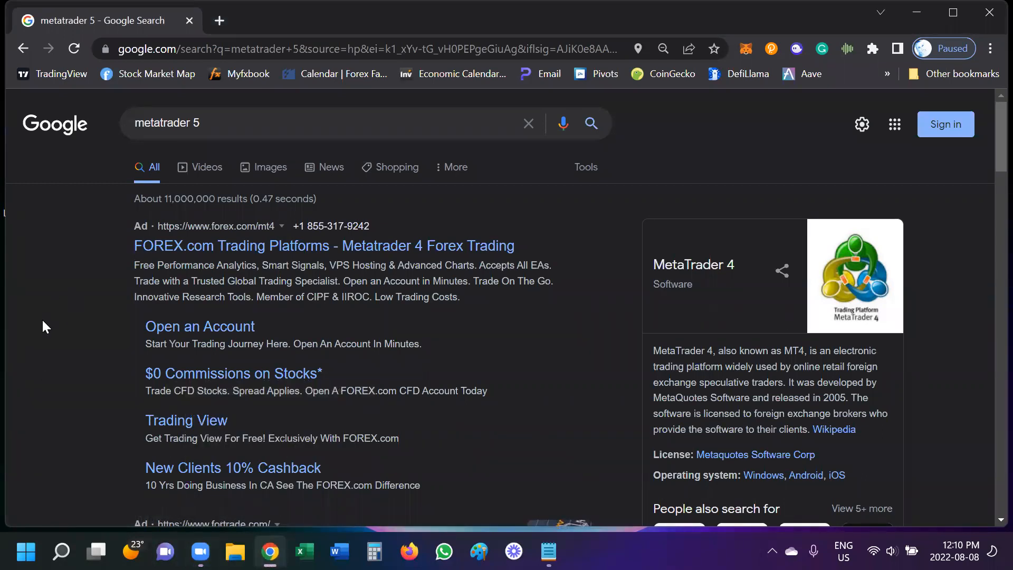
scroll(37, 280, "down", 2)
scroll(27, 296, "down", 1)
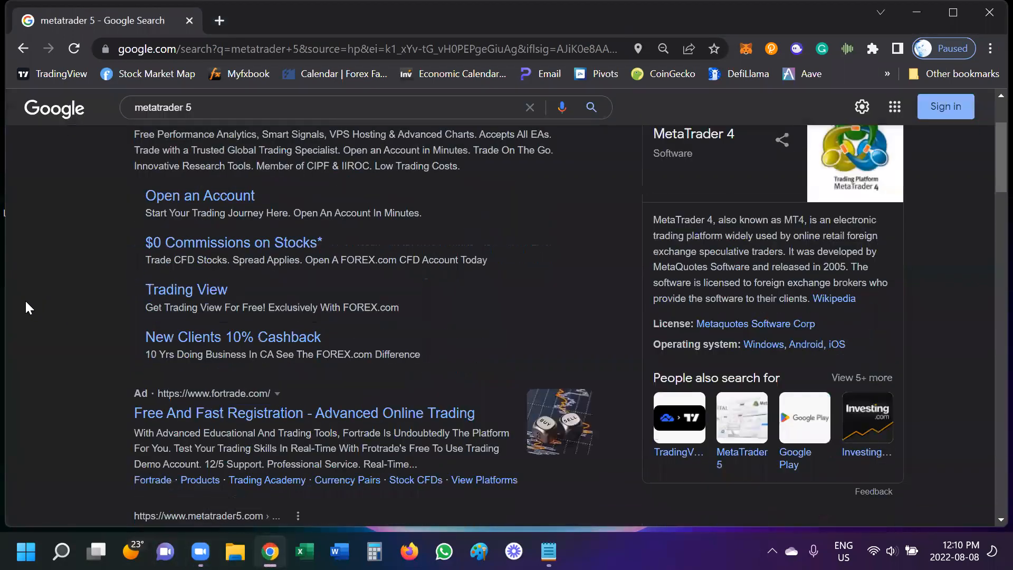
scroll(25, 300, "up", 3)
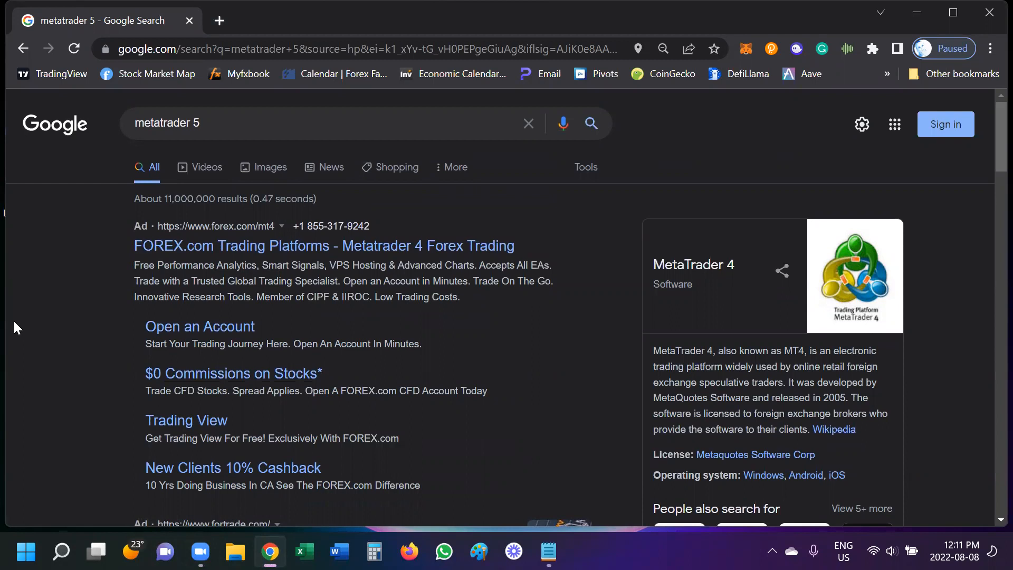
left_click(234, 551)
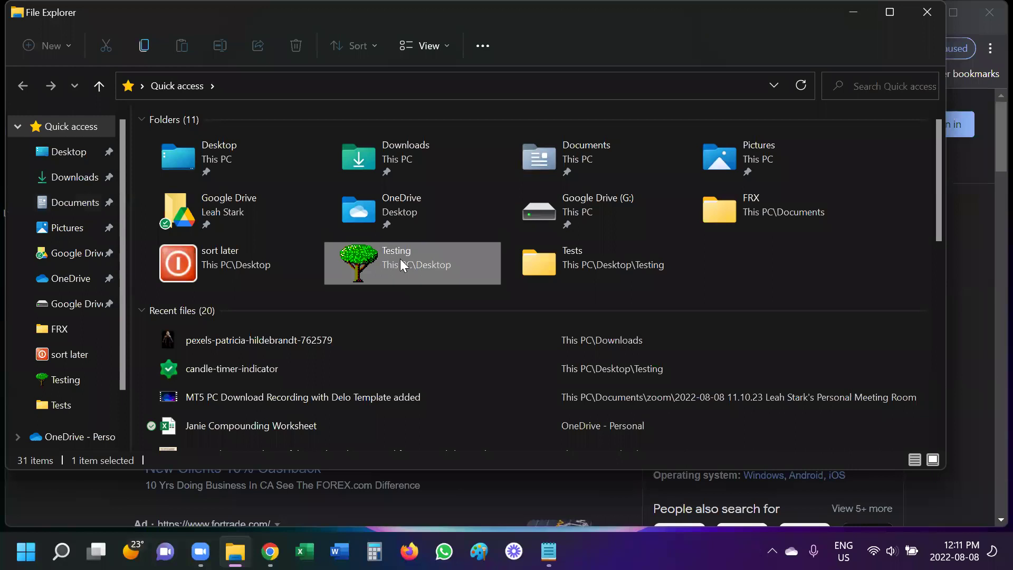
double_click(403, 262)
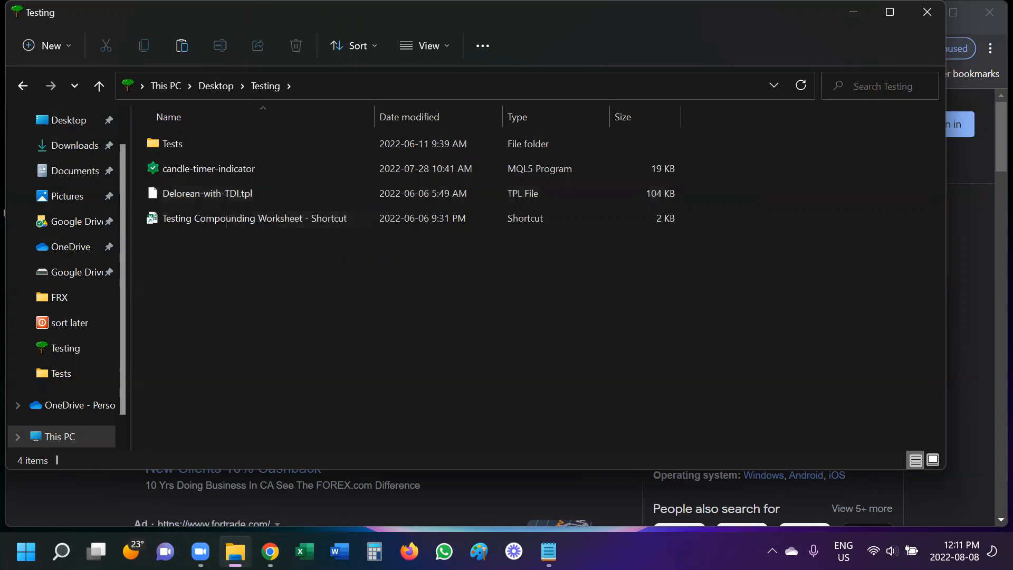
left_click(270, 550)
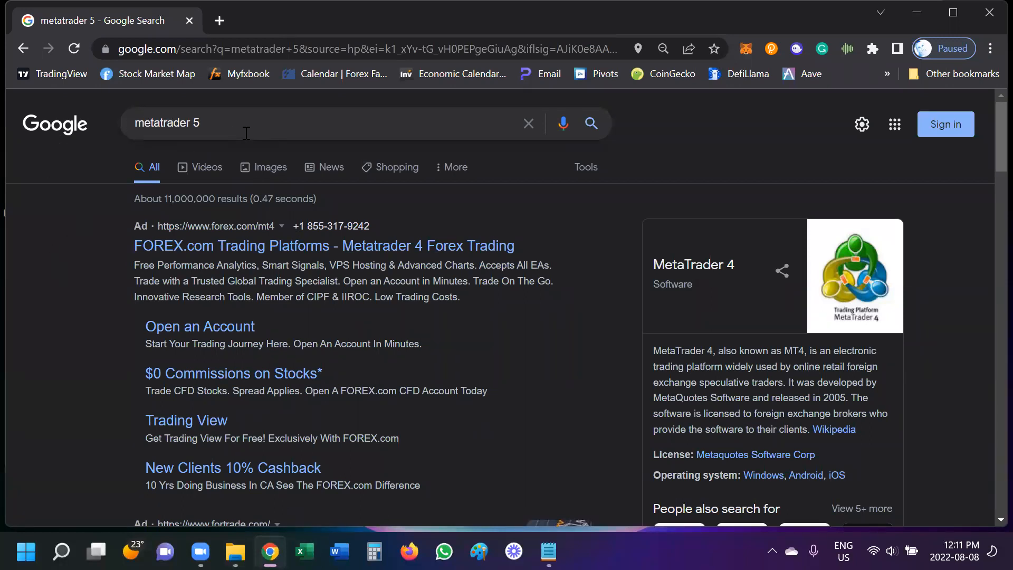
scroll(253, 149, "down", 2)
scroll(253, 149, "down", 1)
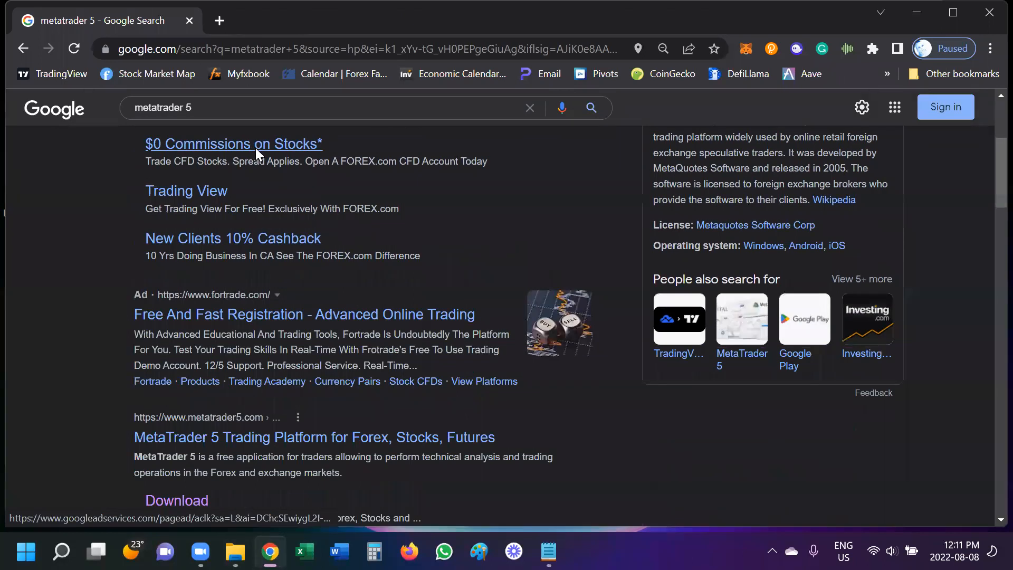
scroll(256, 147, "down", 2)
scroll(256, 148, "down", 1)
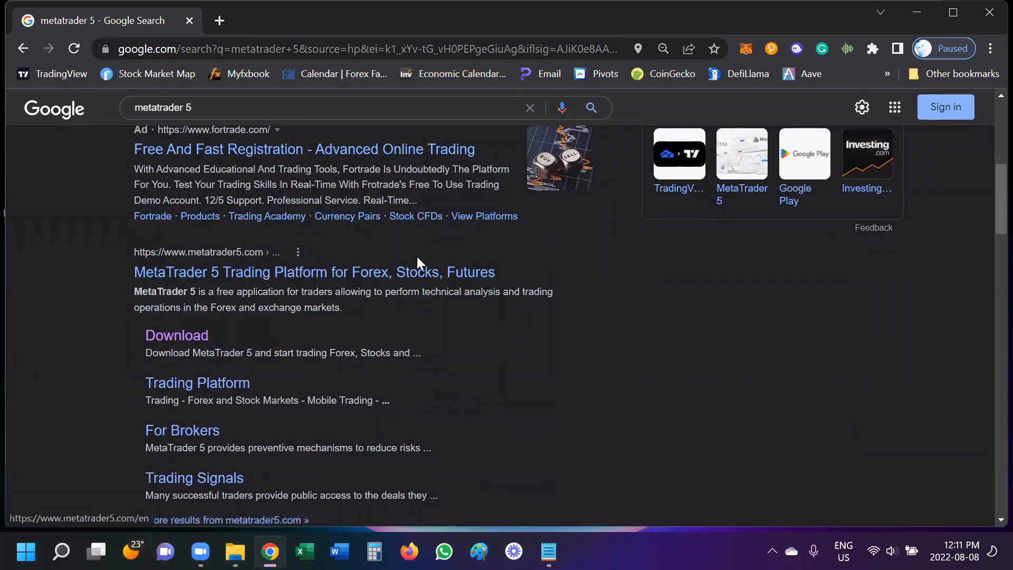
From the metatrader5.com download page, download mt5setup.exe for Windows
left_click(186, 340)
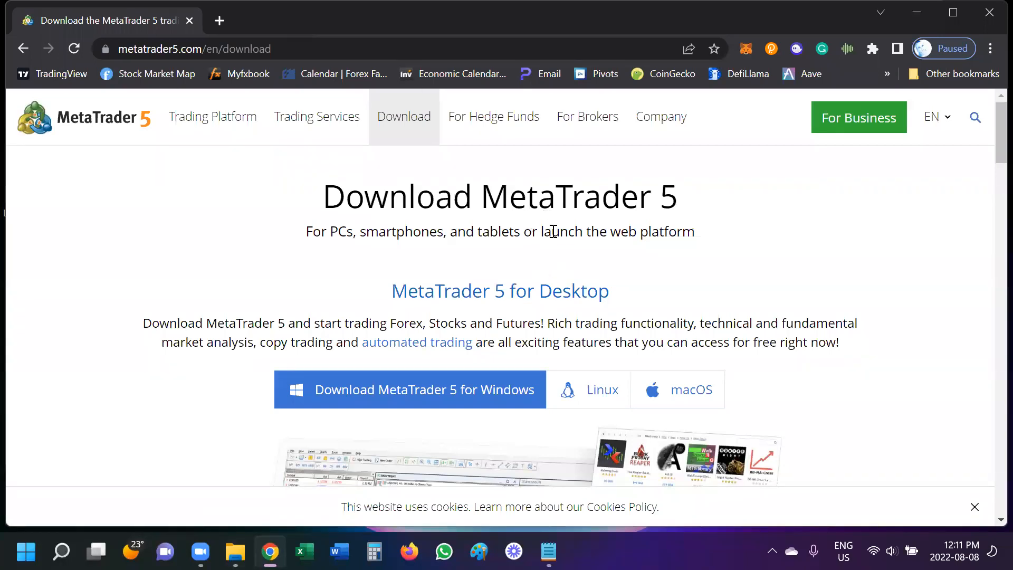
scroll(511, 218, "down", 1)
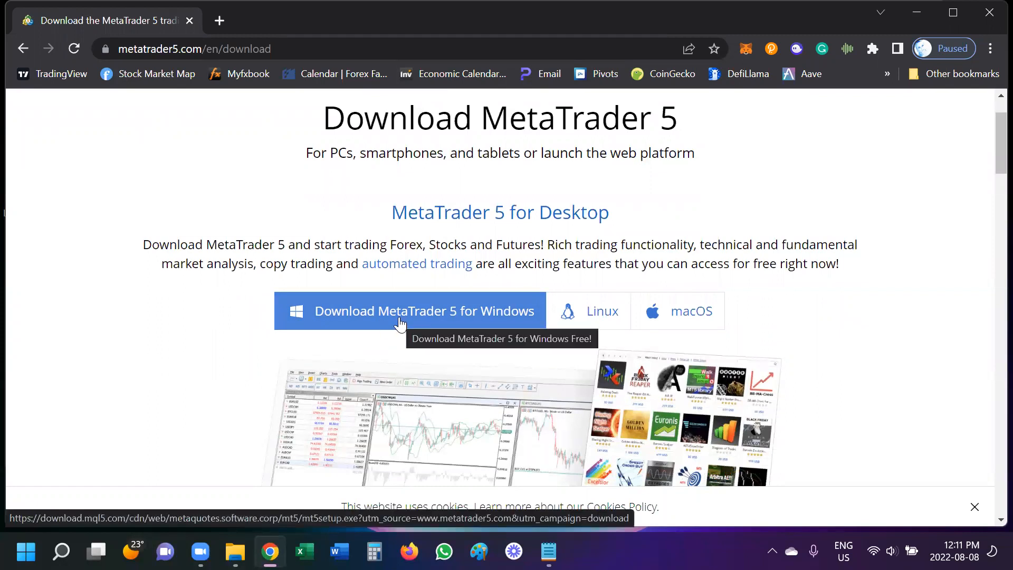
left_click(434, 313)
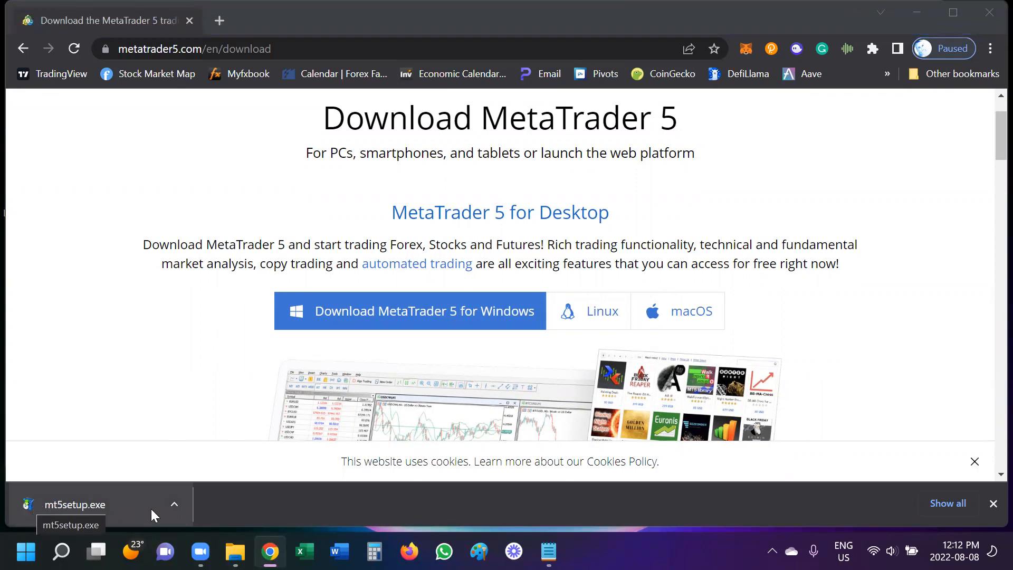
Show mt5setup.exe in its folder, check Downloads, and return to Chrome
left_click(173, 505)
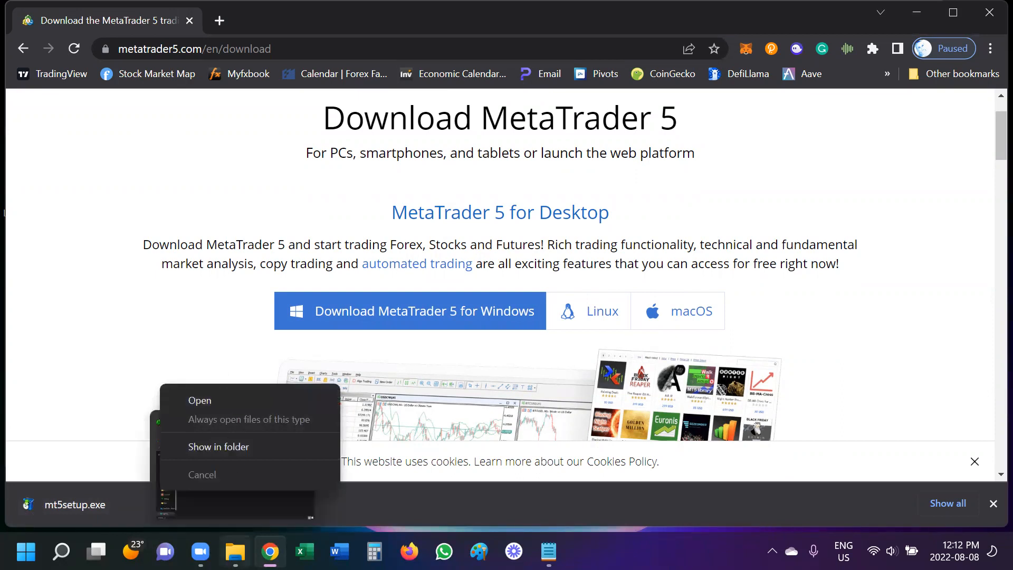
left_click(235, 549)
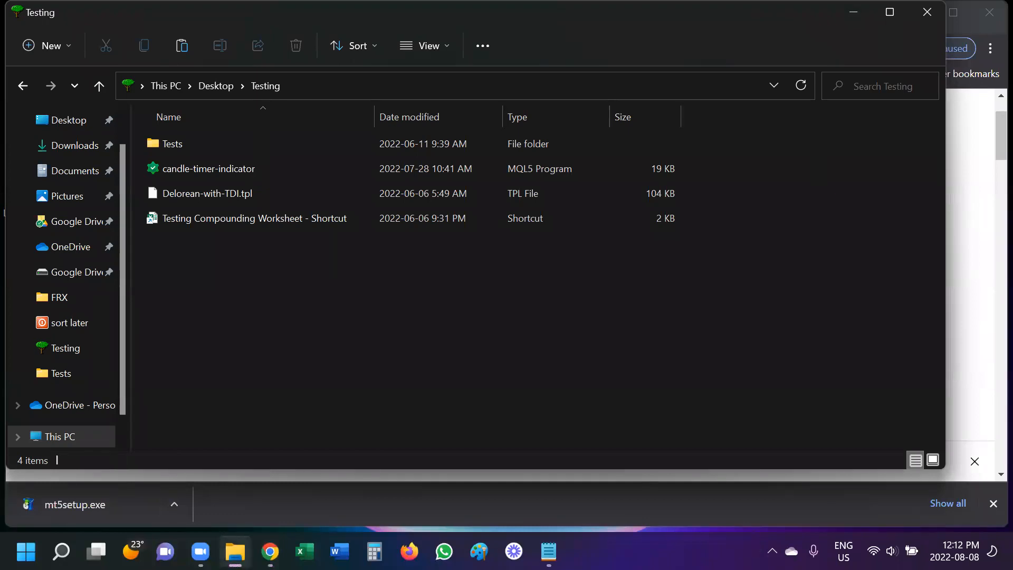
left_click(74, 146)
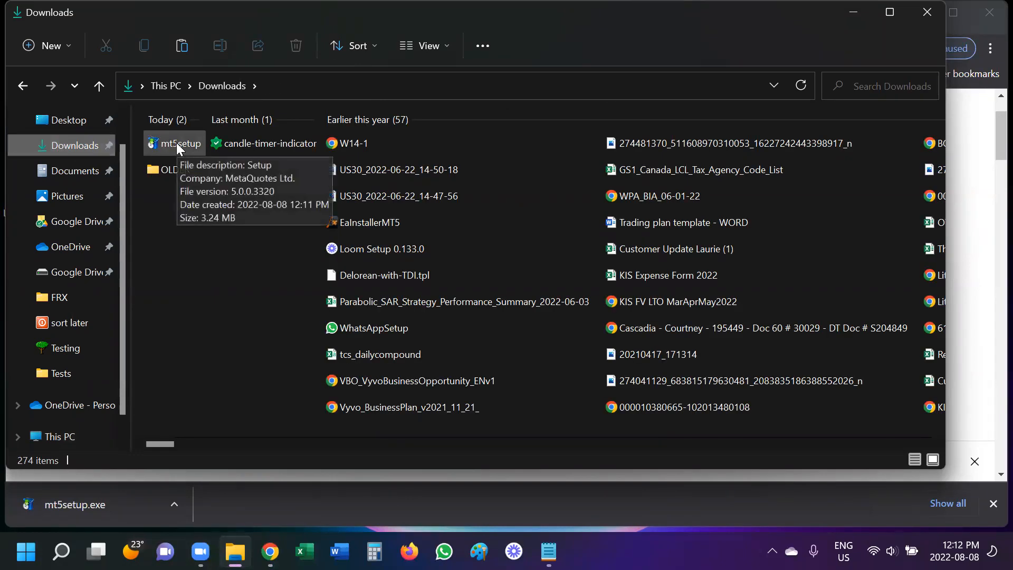
left_click(22, 85)
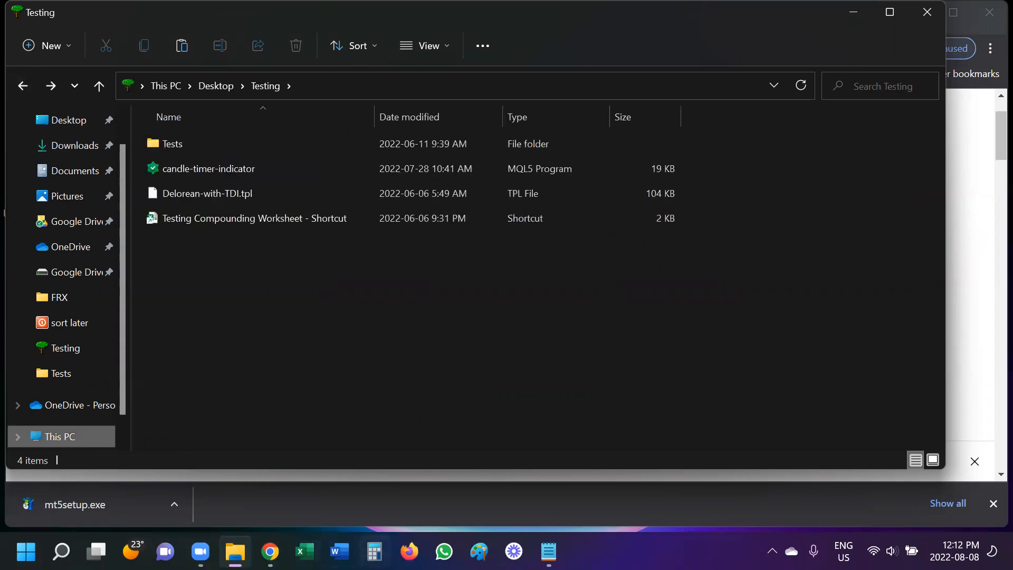
left_click(271, 550)
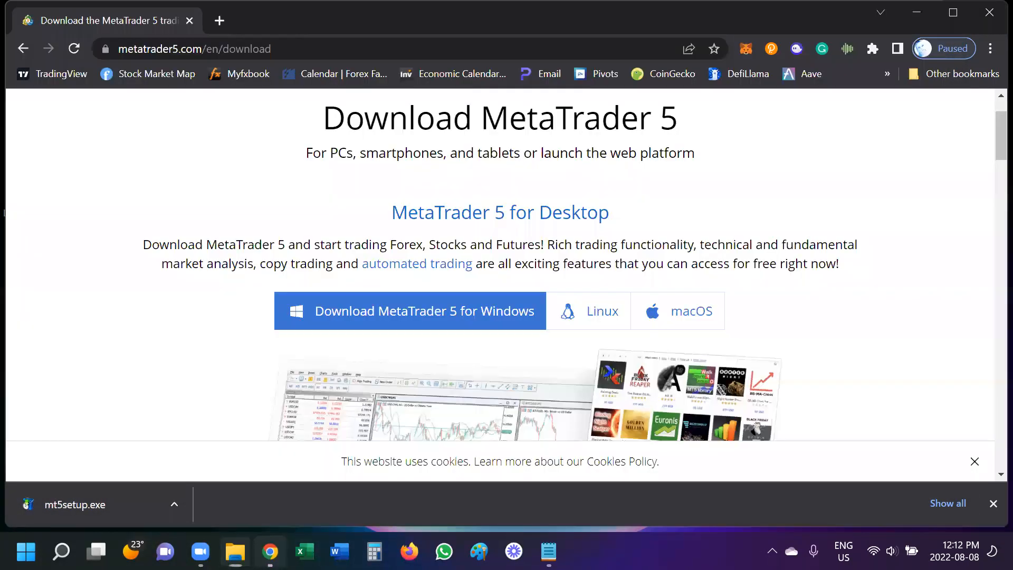
Run mt5setup.exe from Chrome's downloads to start MetaTrader 5 Setup
left_click(175, 505)
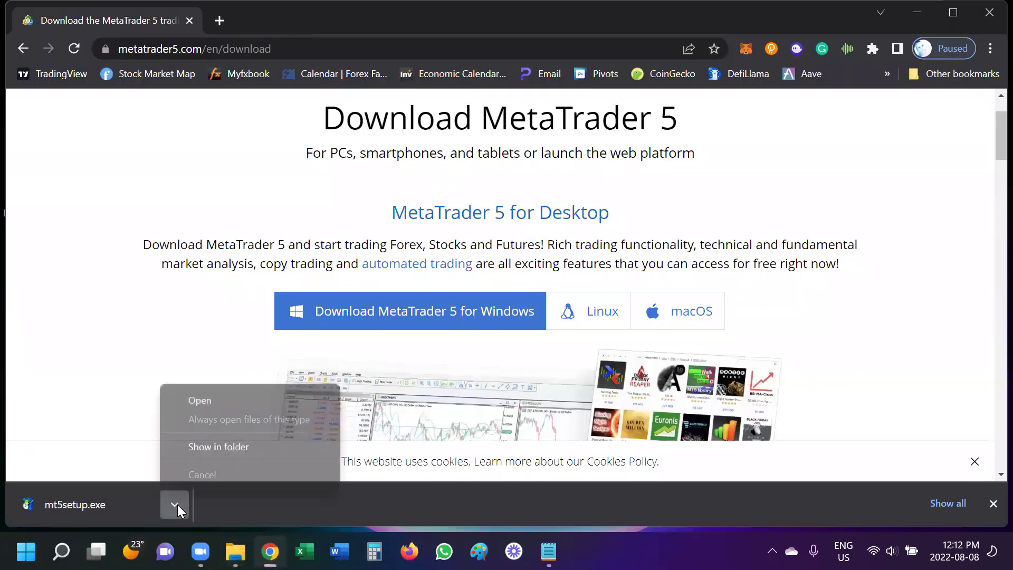
left_click(213, 401)
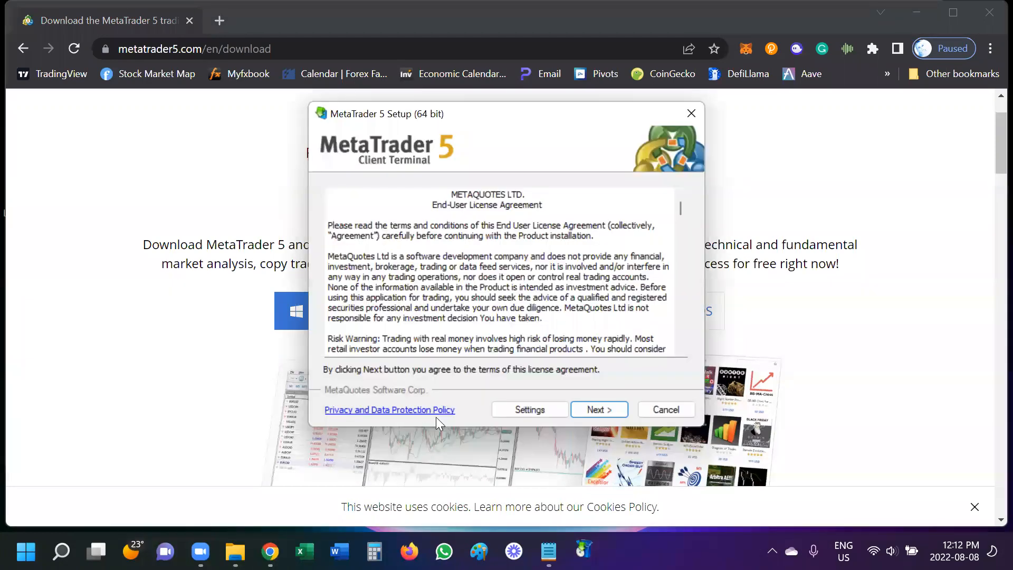
Accept the license, install MetaTrader 5 and finish so the terminal launches
left_click(599, 409)
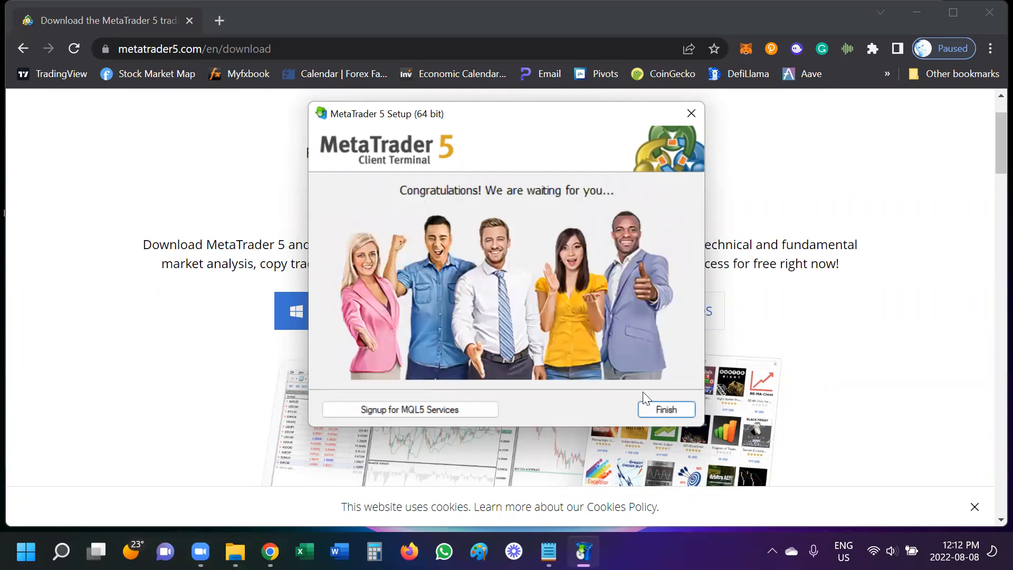
left_click(668, 412)
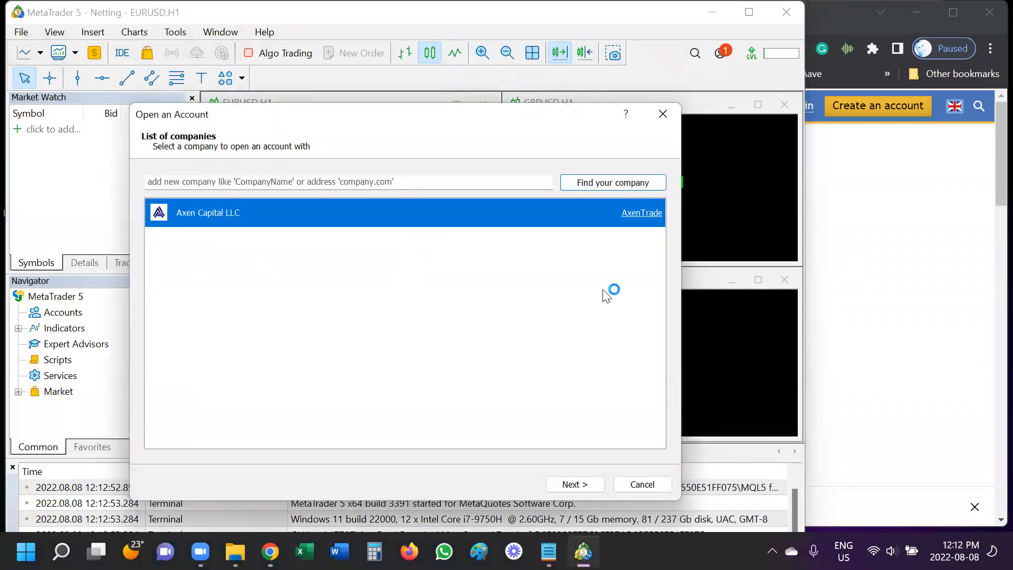
Cancel the initial account dialog and start Open an Account from the Navigator's Accounts entry
left_click(161, 183)
left_click(642, 484)
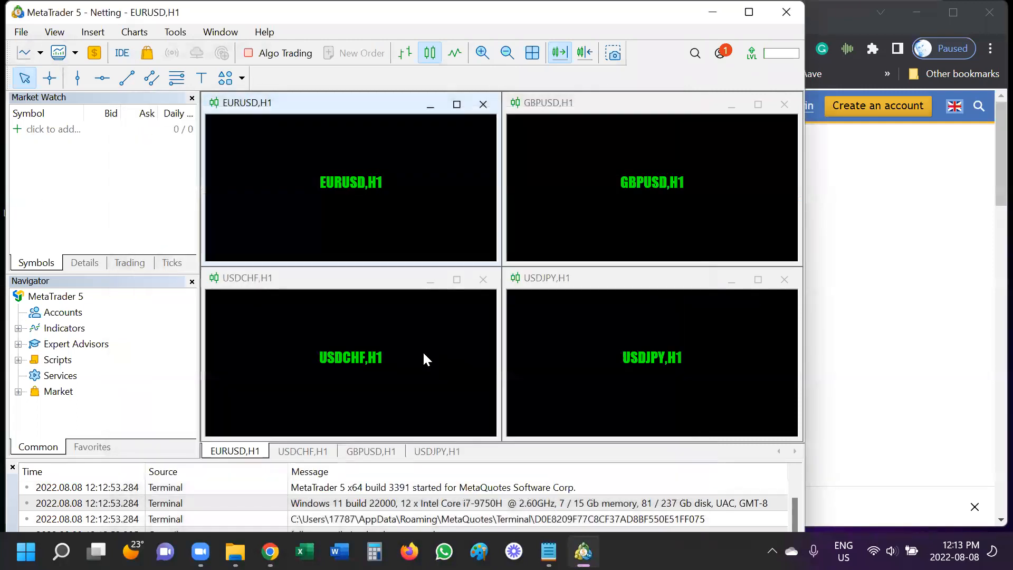
left_click(54, 31)
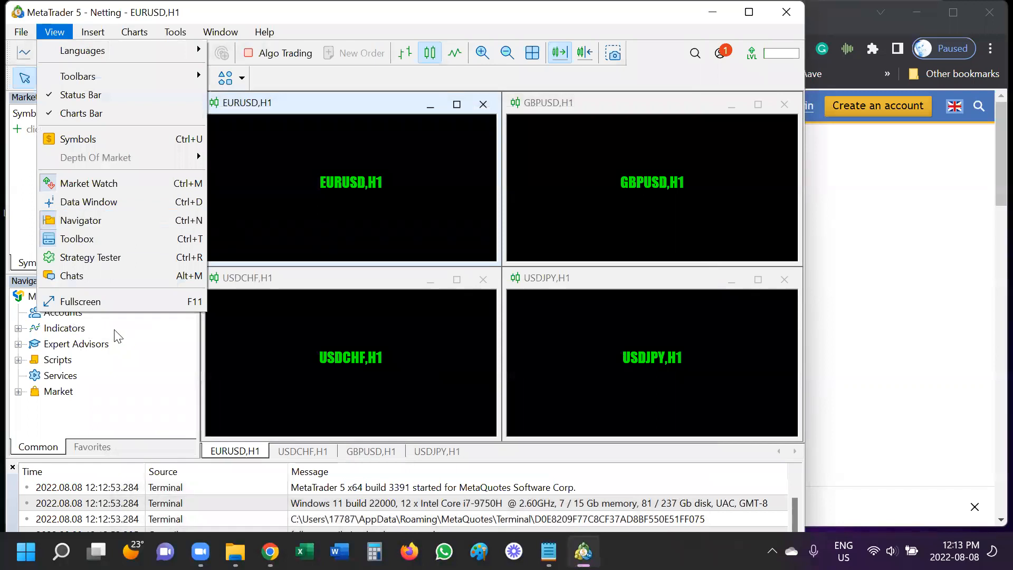
left_click(51, 318)
right_click(50, 319)
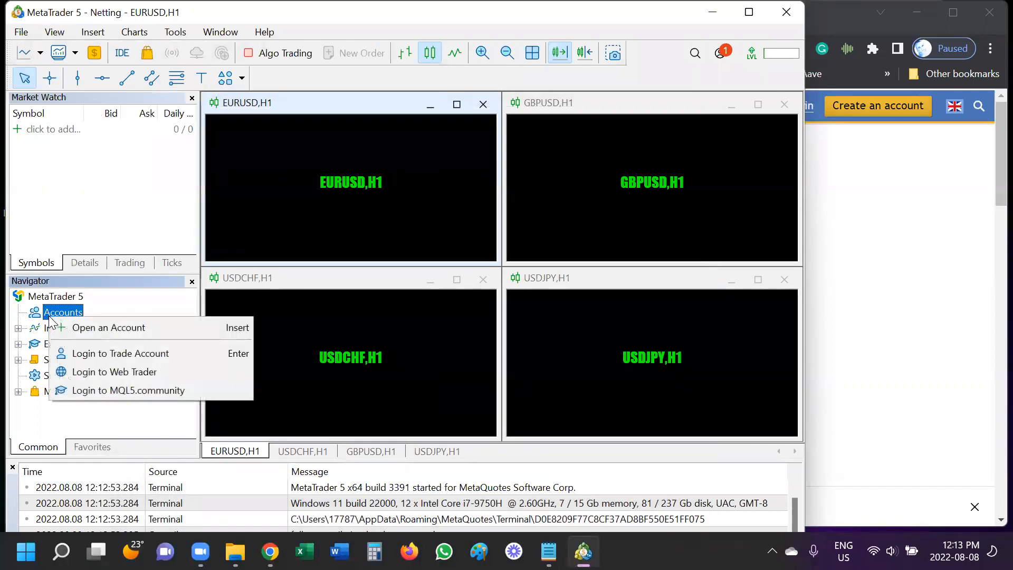
left_click(95, 330)
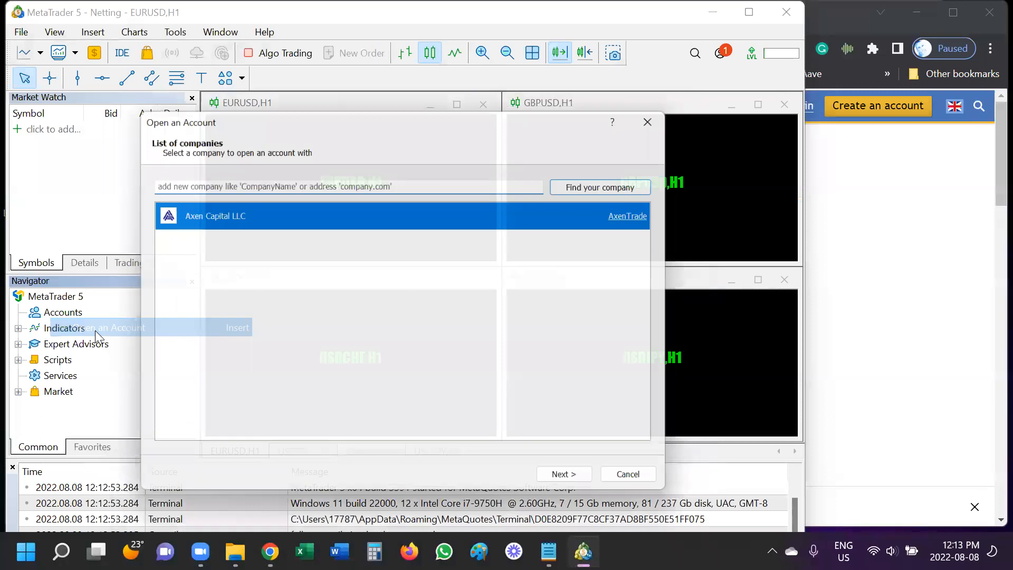
Search for the broker 'Fusion' to list Fusion Markets Pty Ltd
left_click(281, 182)
type("Fusion")
left_click(604, 186)
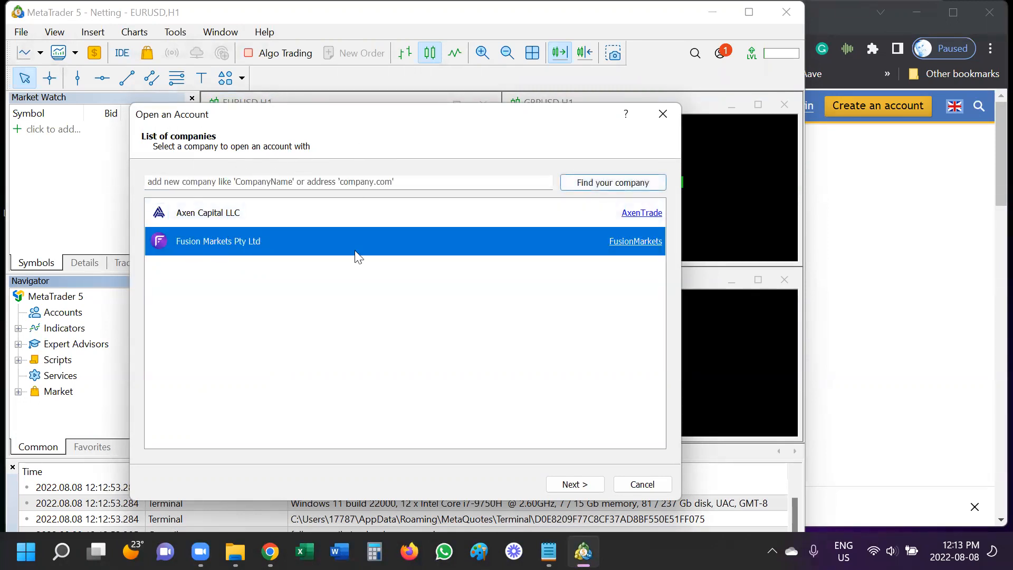
Continue with Fusion Markets, choose an existing trade account and paste the login number
left_click(574, 484)
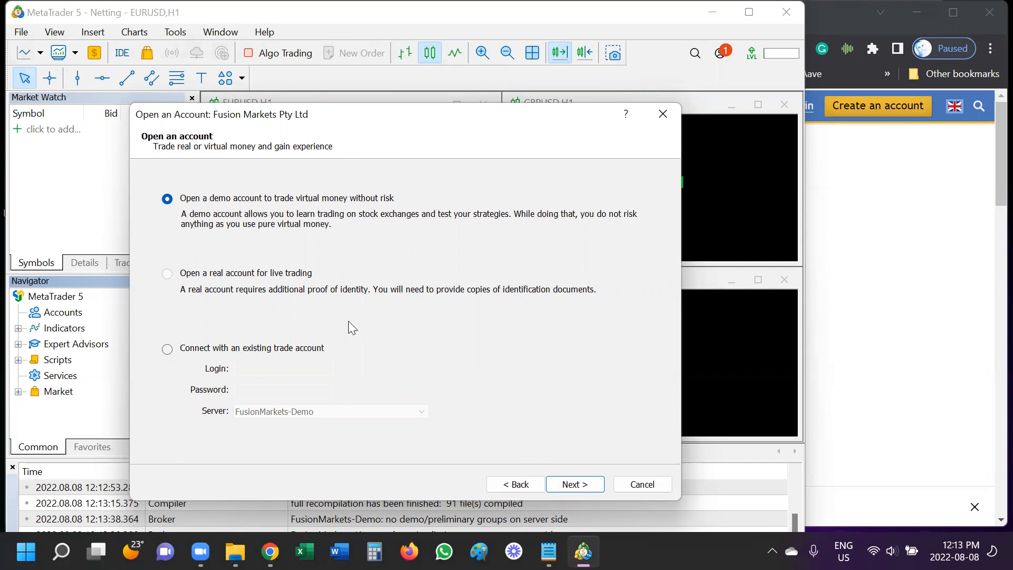
left_click(167, 349)
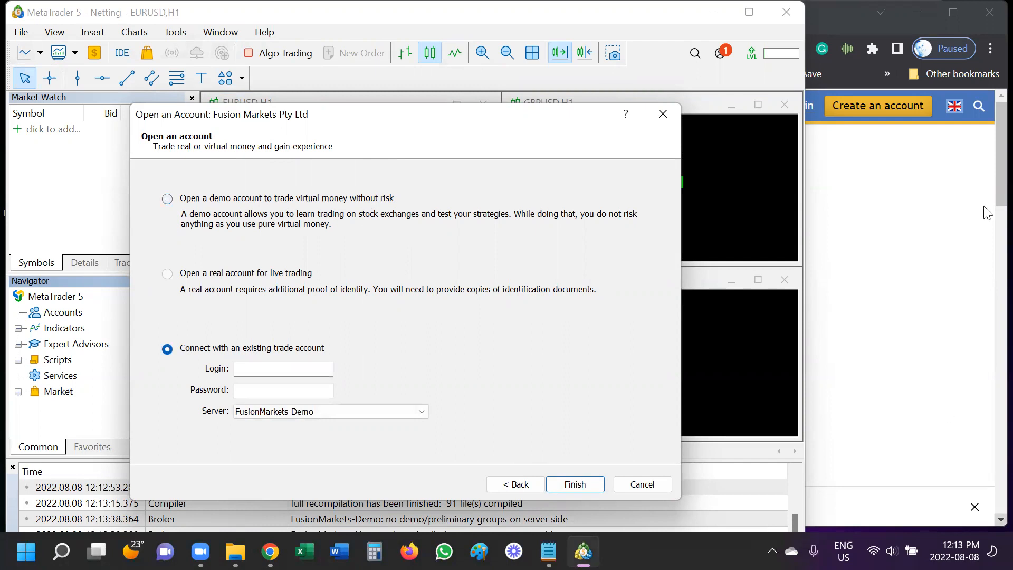
left_click(548, 552)
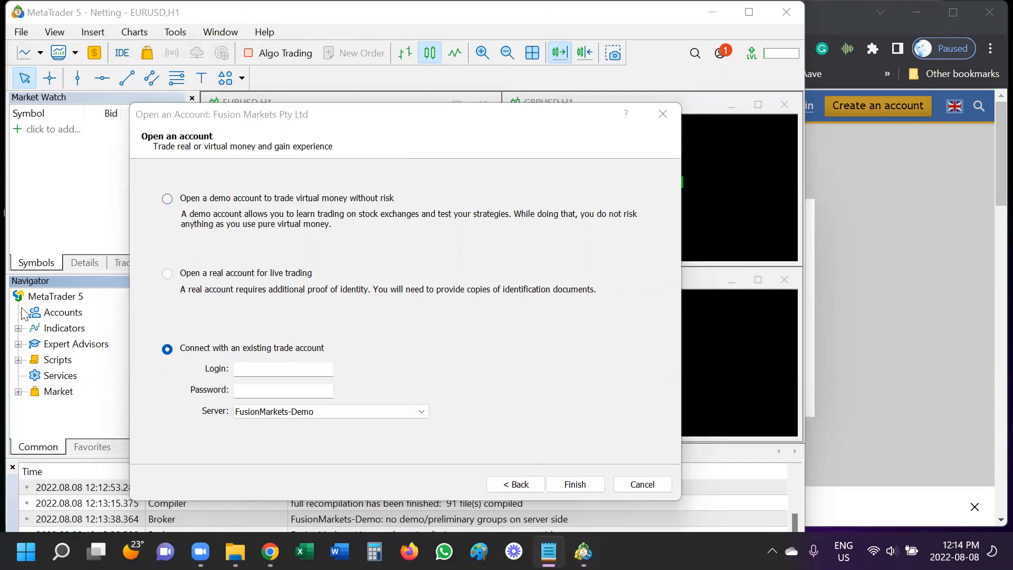
right_click(276, 368)
left_click(343, 217)
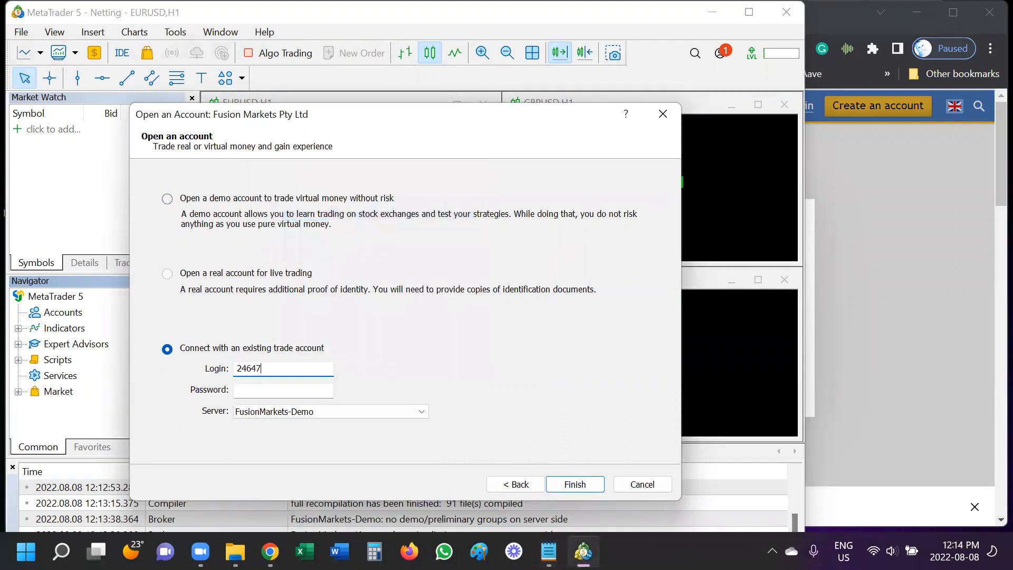
Paste the password, keep the FusionMarkets-Demo server and finish logging in
key("alt+Tab")
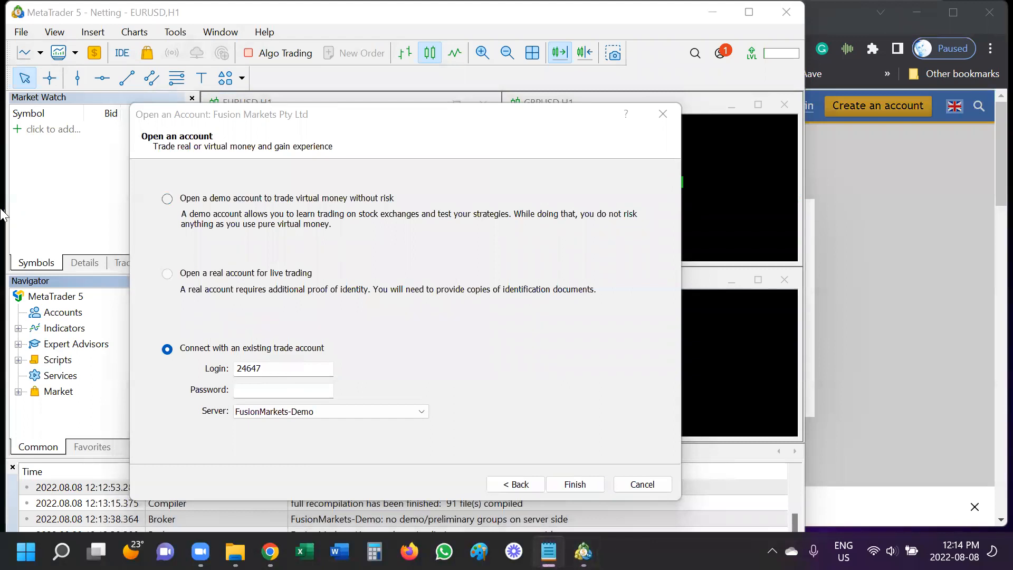
right_click(272, 390)
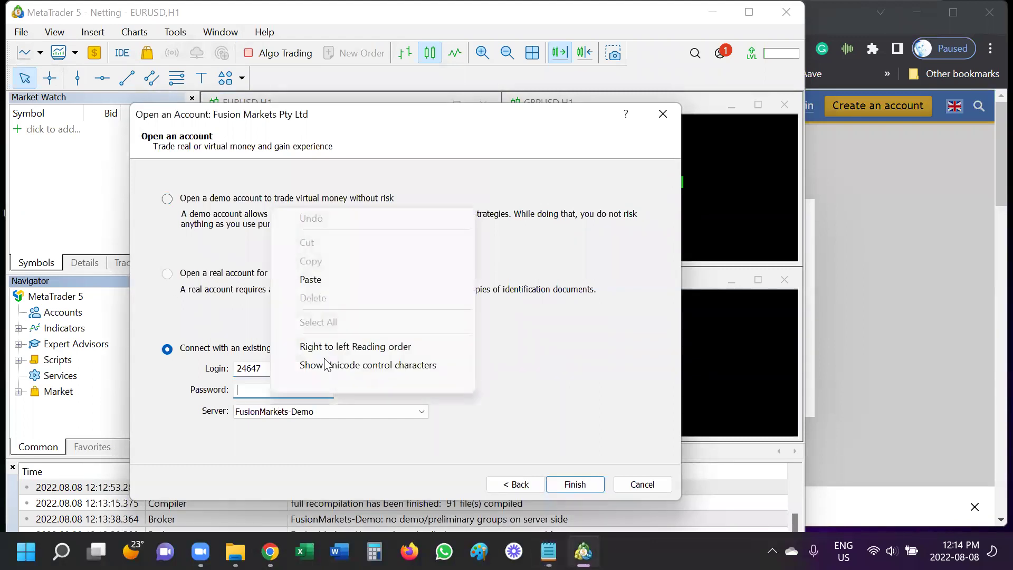
left_click(354, 279)
left_click(329, 411)
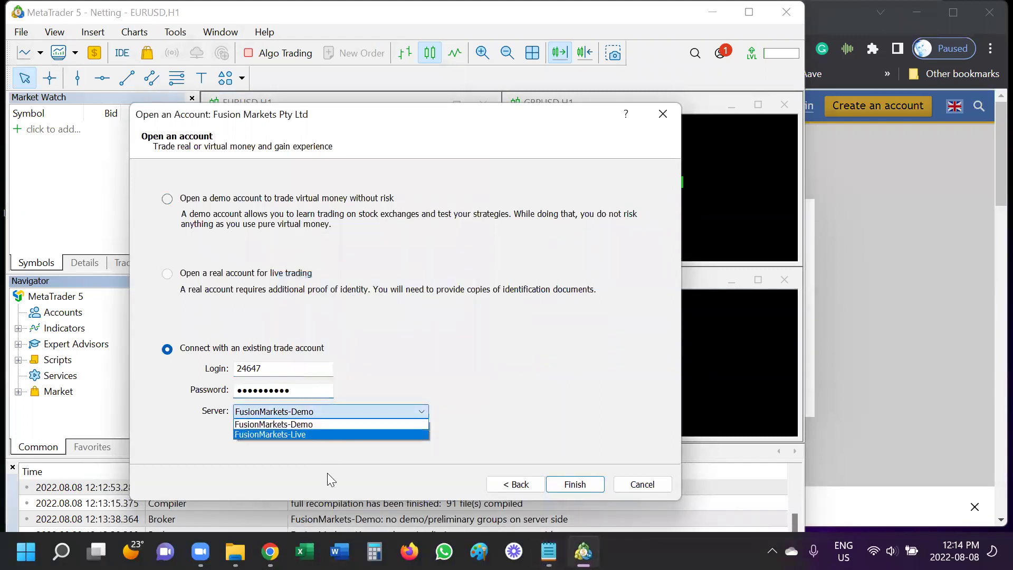
left_click(341, 424)
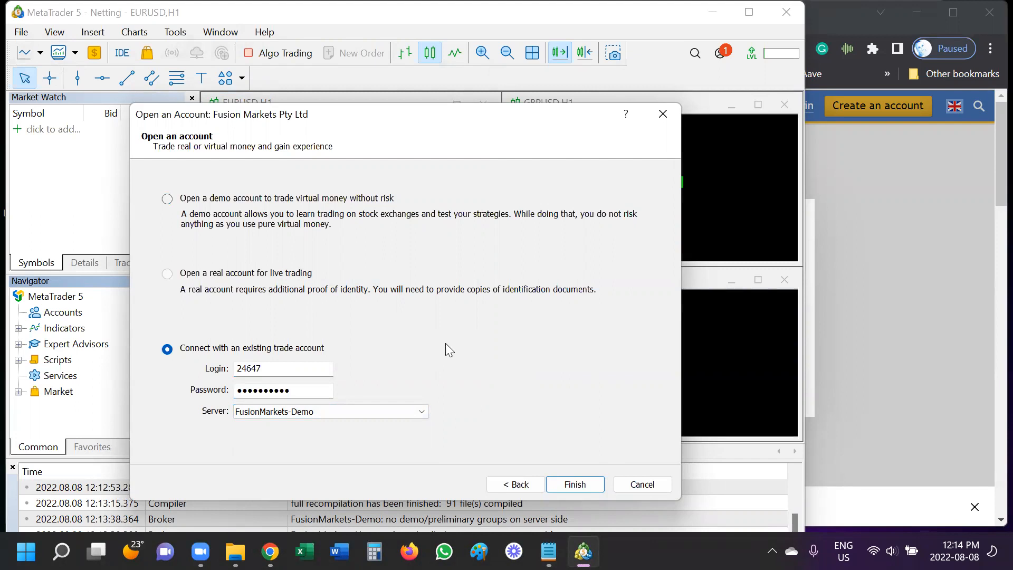
left_click(575, 484)
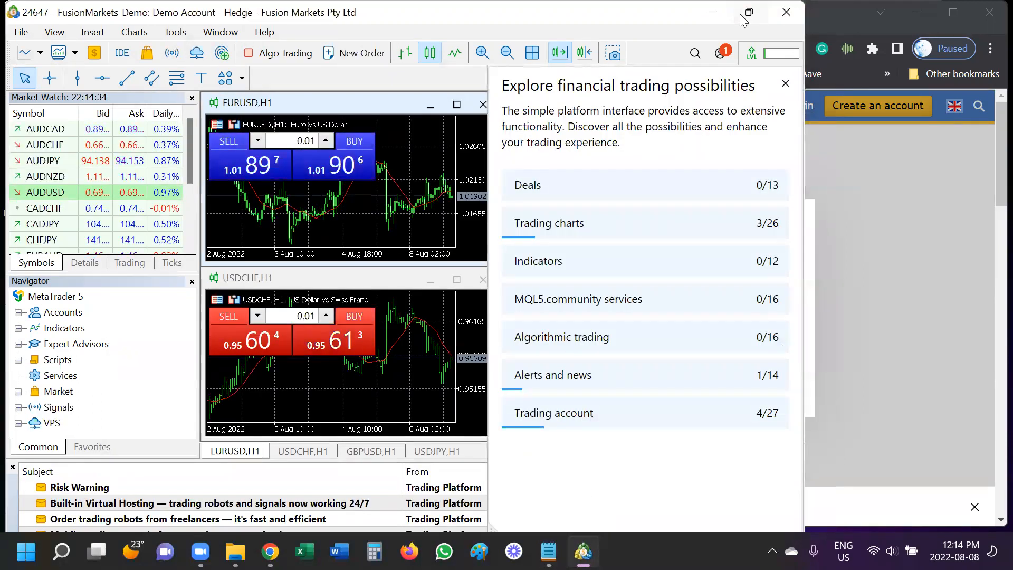
Maximize the terminal, close the Explore panel and Toolbox, and expand the FusionMarkets-Demo accounts
left_click(786, 12)
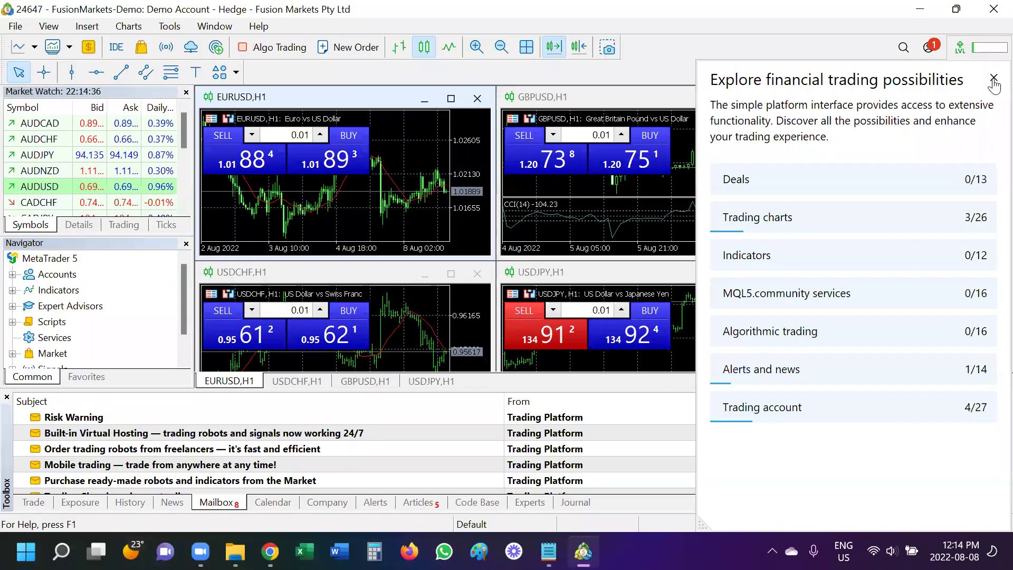
left_click(994, 81)
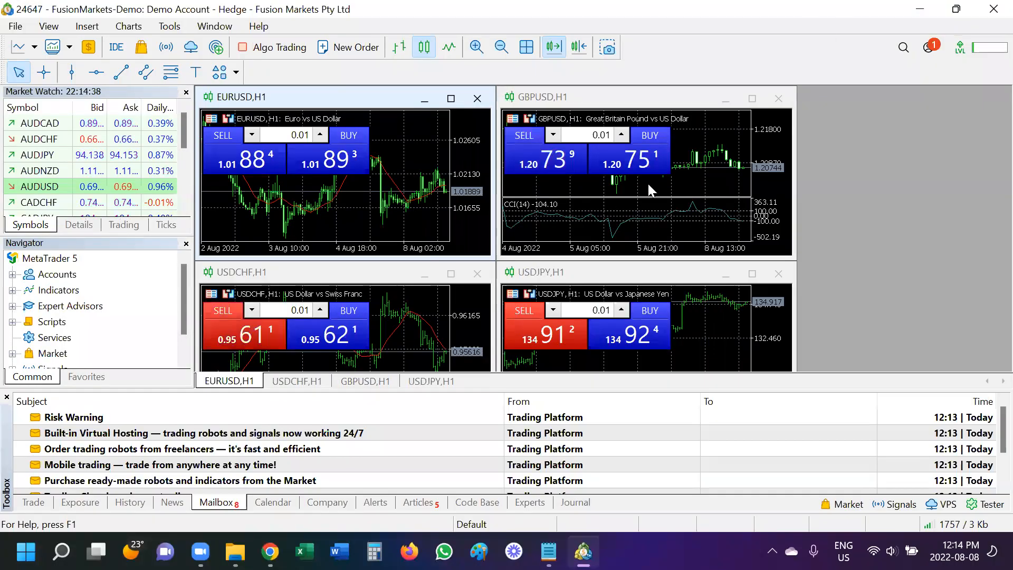
left_click(7, 397)
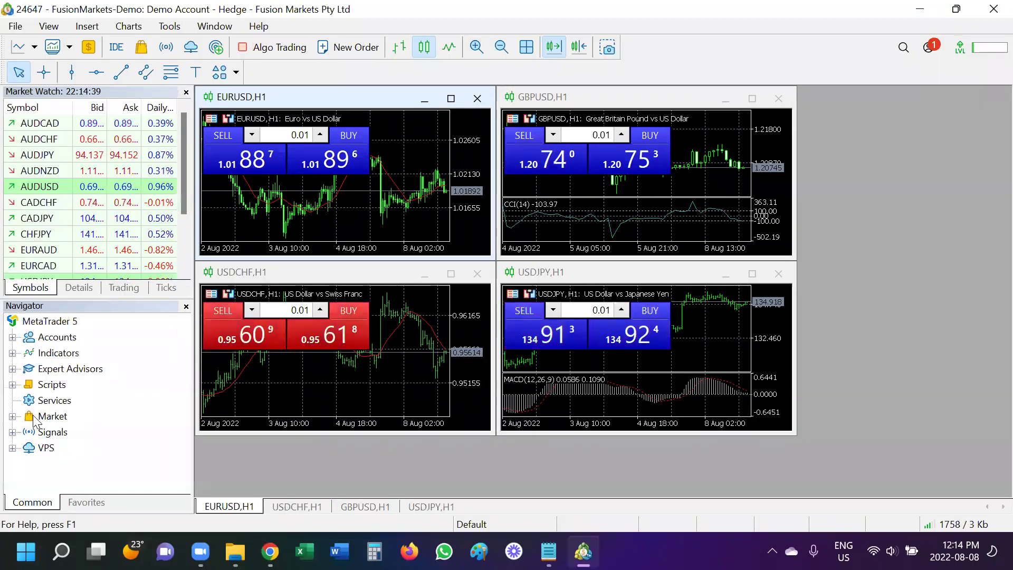
left_click(13, 339)
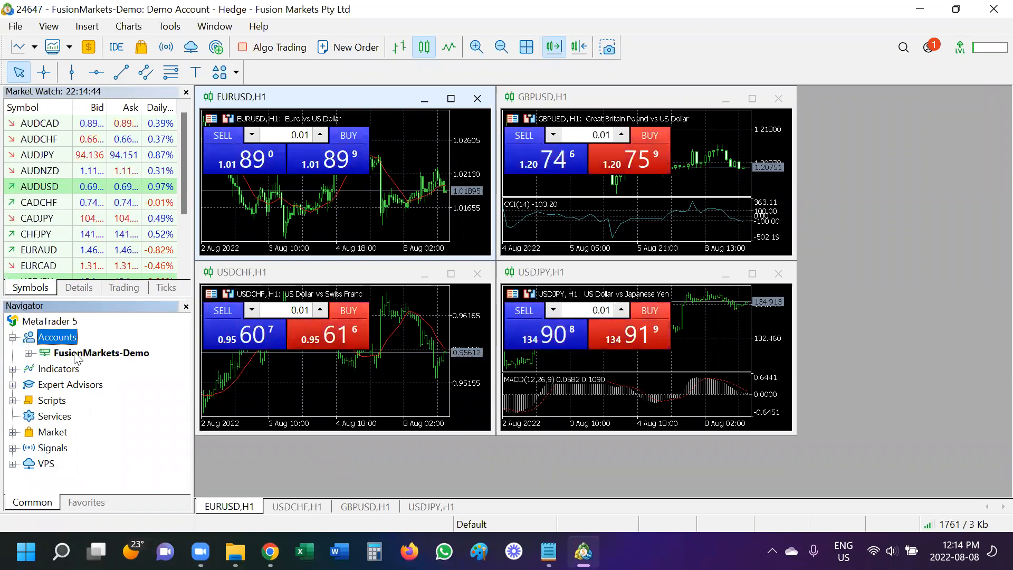
left_click(29, 354)
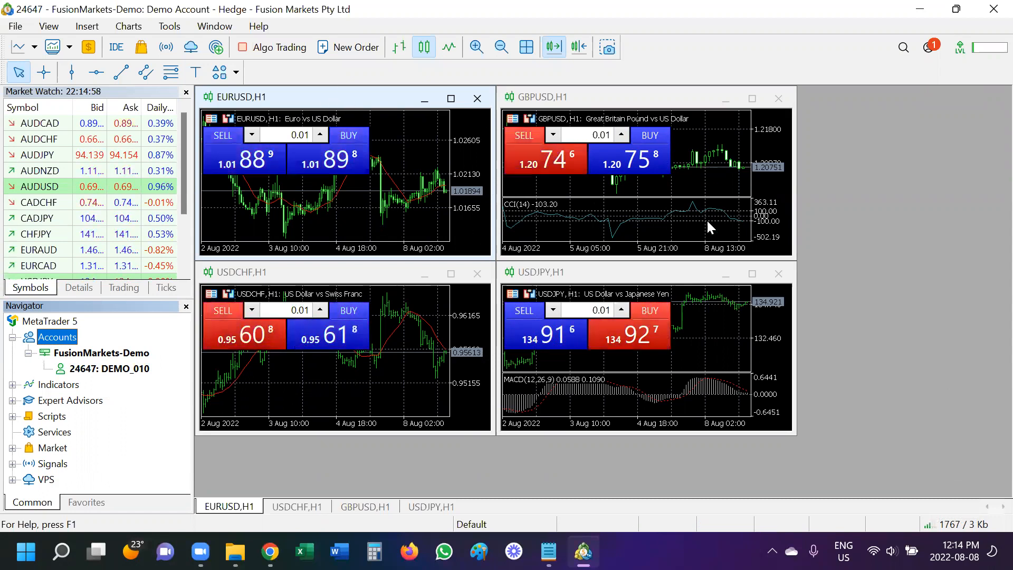
Close the USDCHF, USDJPY, GBPUSD and EURUSD chart windows
left_click(477, 275)
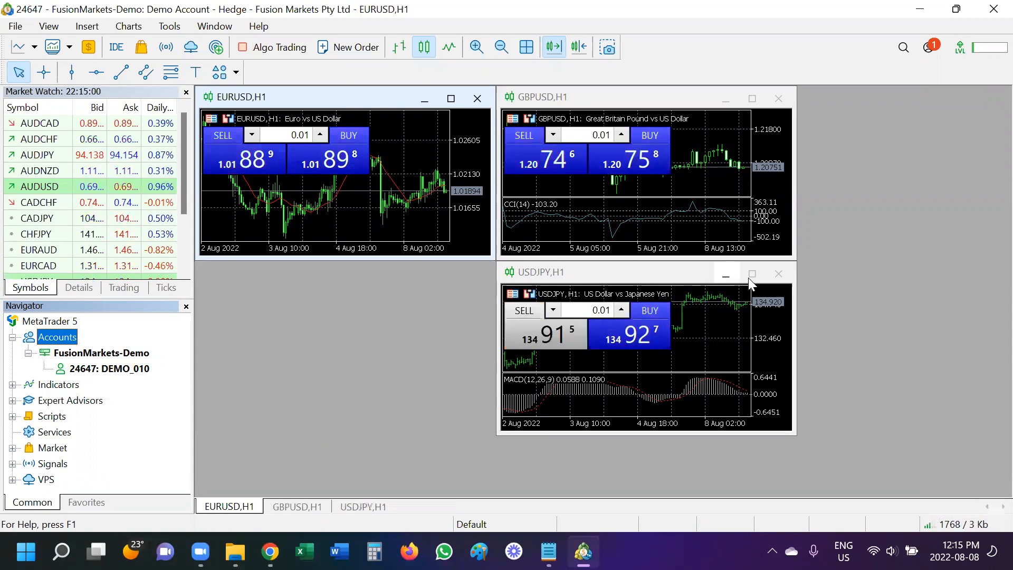
left_click(779, 273)
left_click(779, 98)
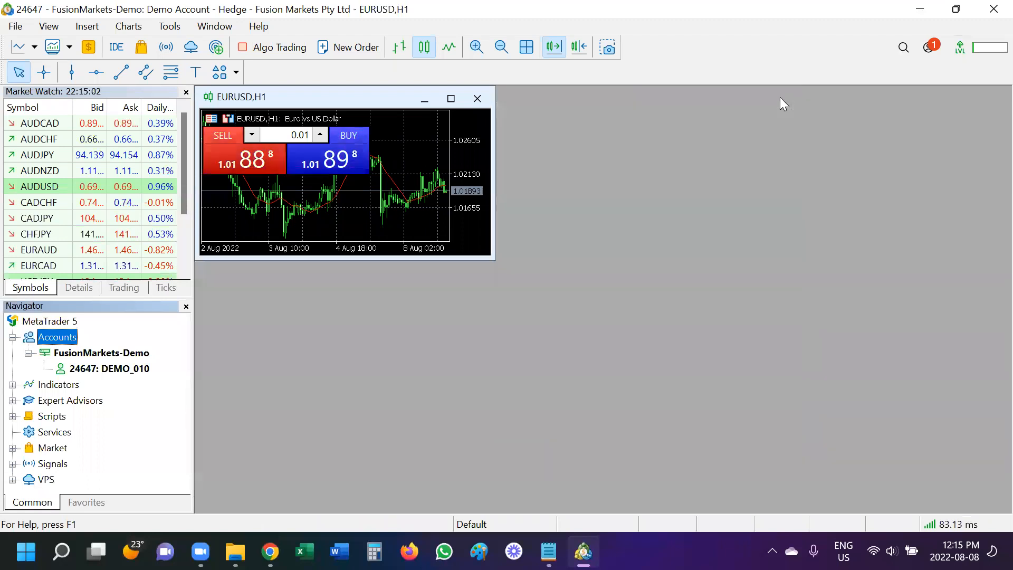
left_click(476, 98)
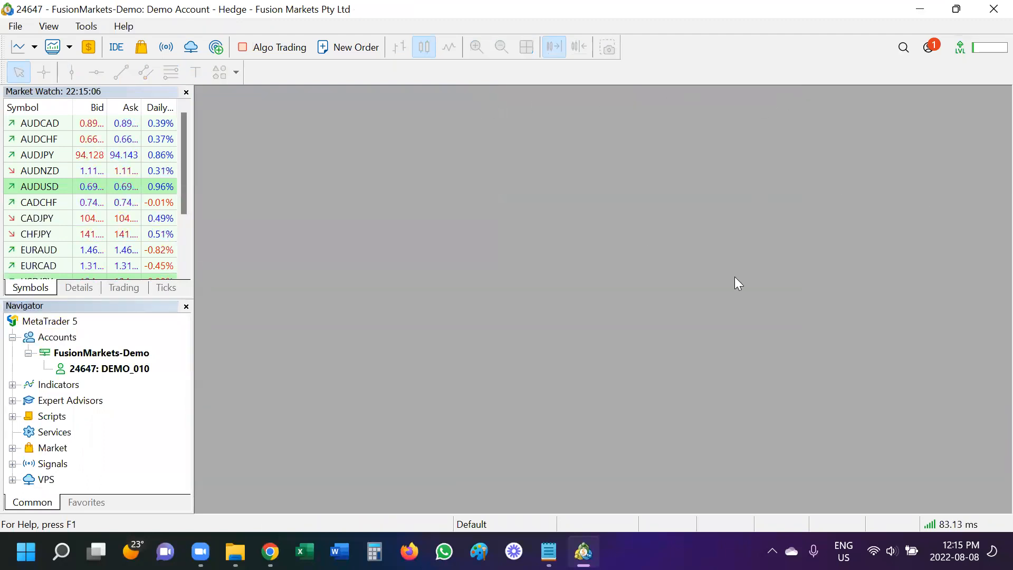
Close the Navigator panel, leaving only Market Watch beside the empty workspace
left_click(50, 27)
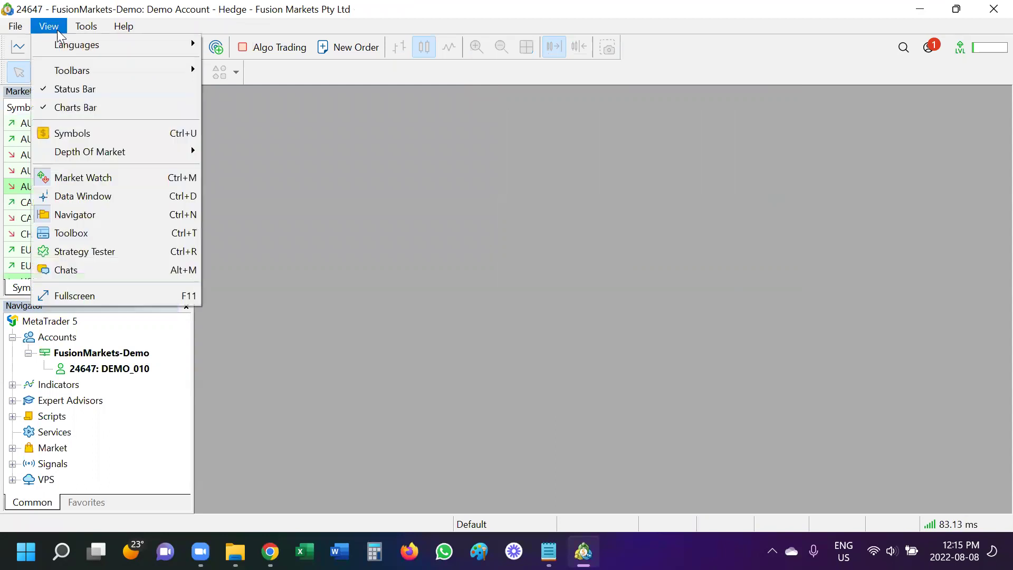
left_click(338, 216)
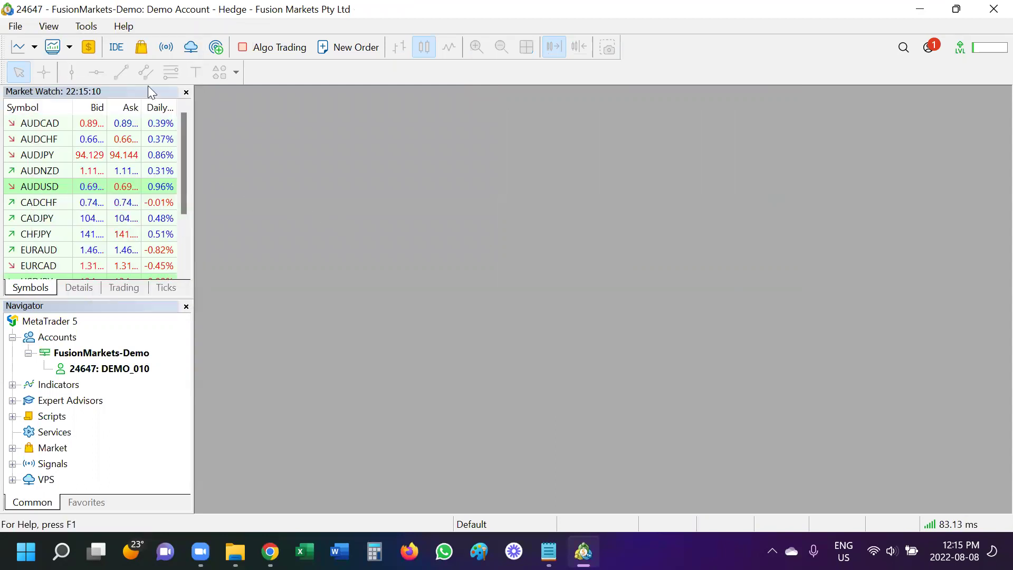
left_click(186, 306)
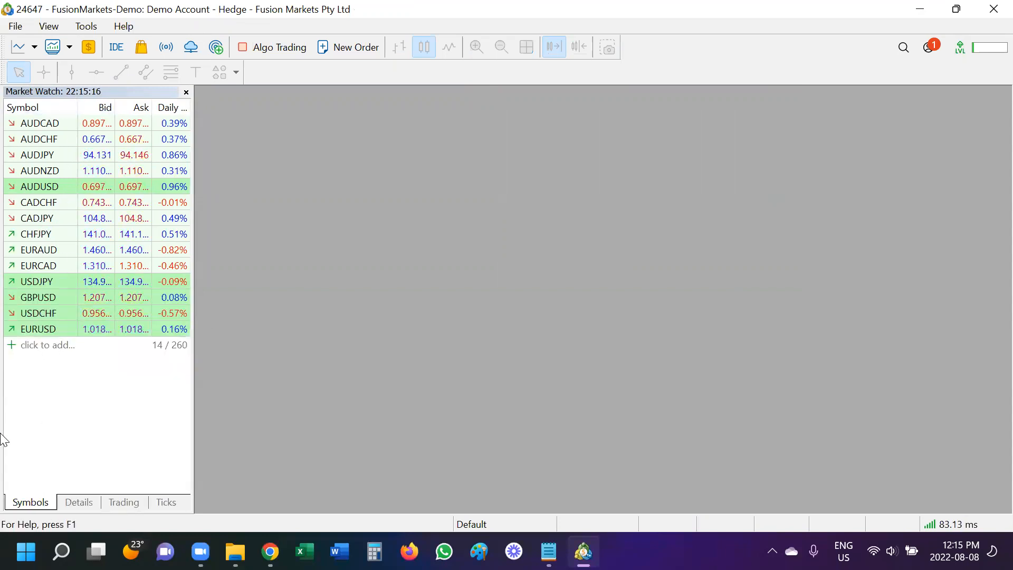
right_click(35, 425)
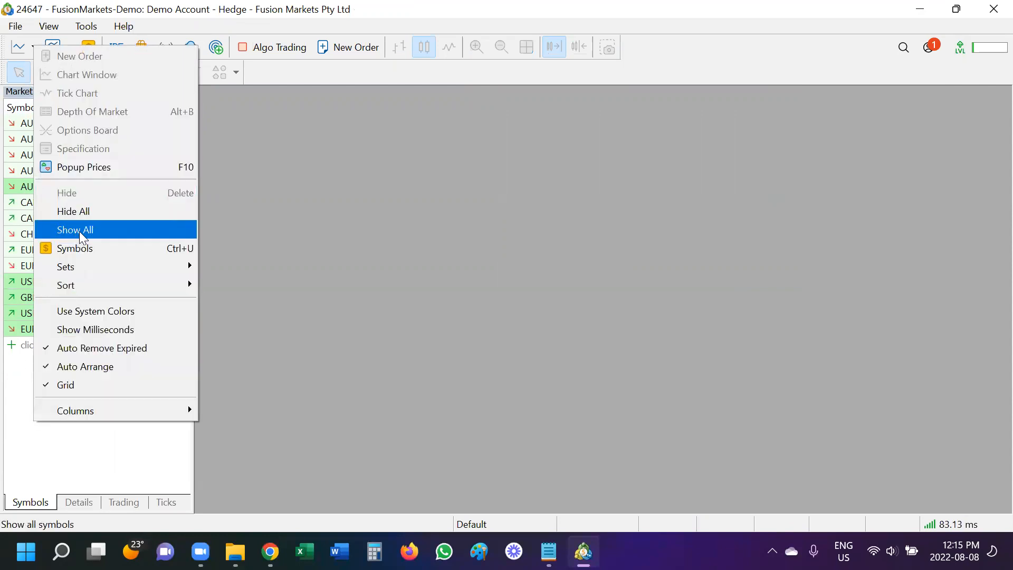
Add the US30 index to Market Watch via 'click to add...'
left_click(27, 388)
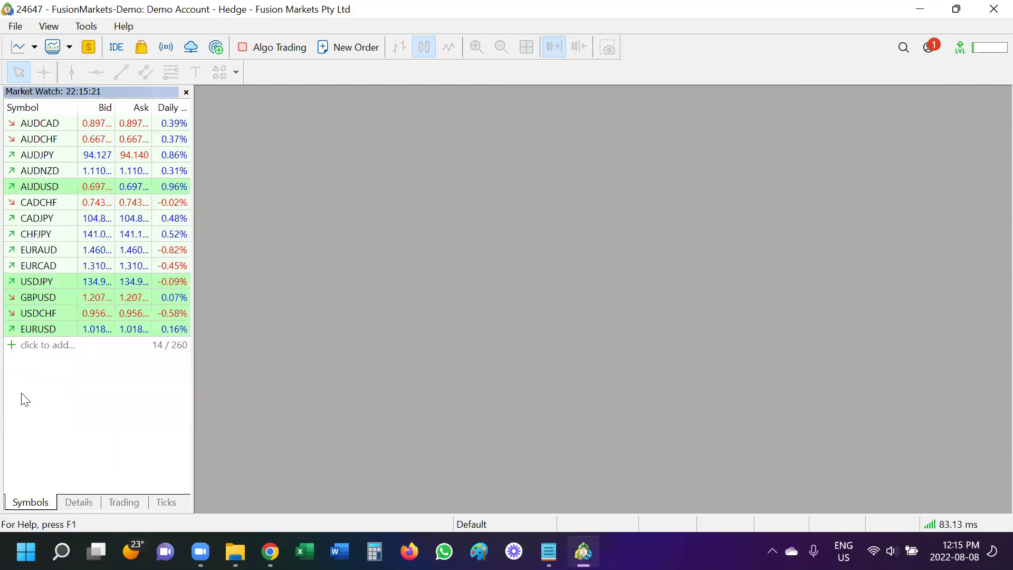
left_click(33, 348)
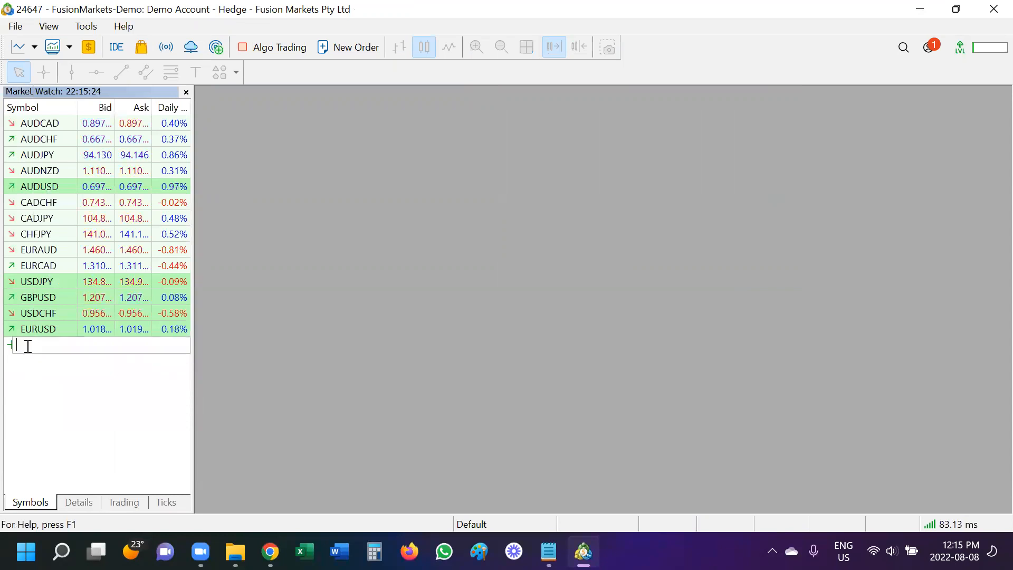
type("us")
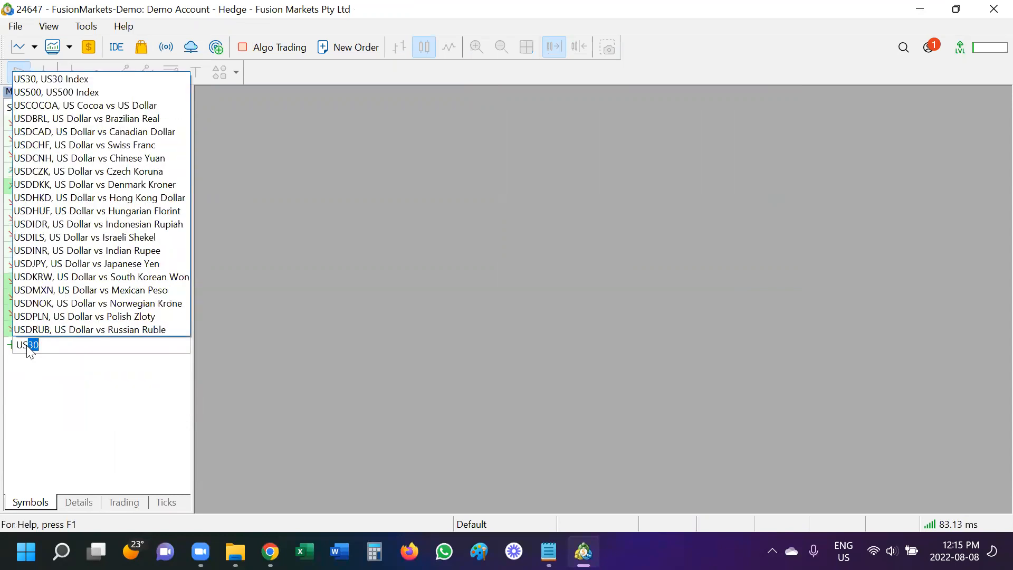
left_click(79, 83)
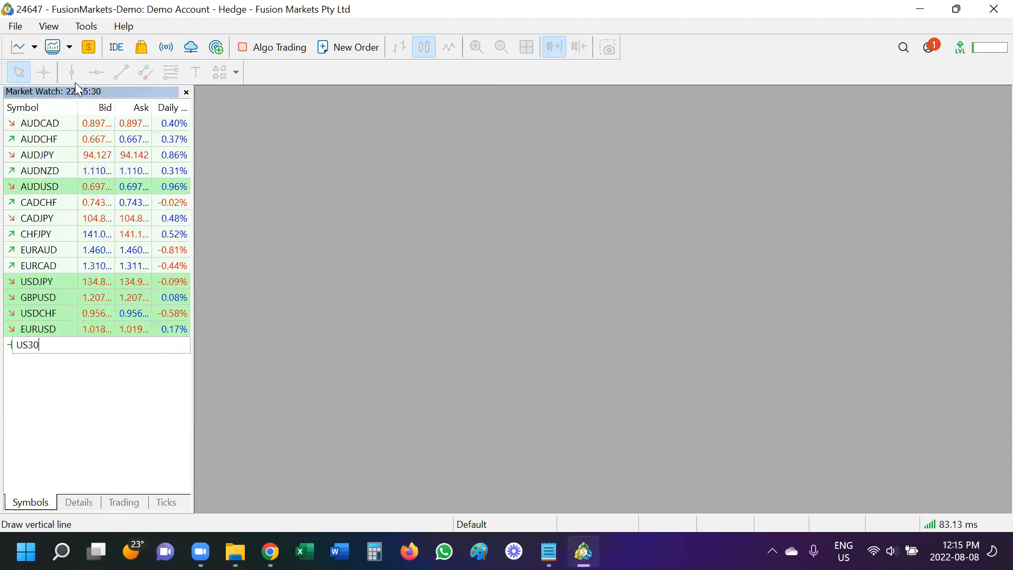
key("Return")
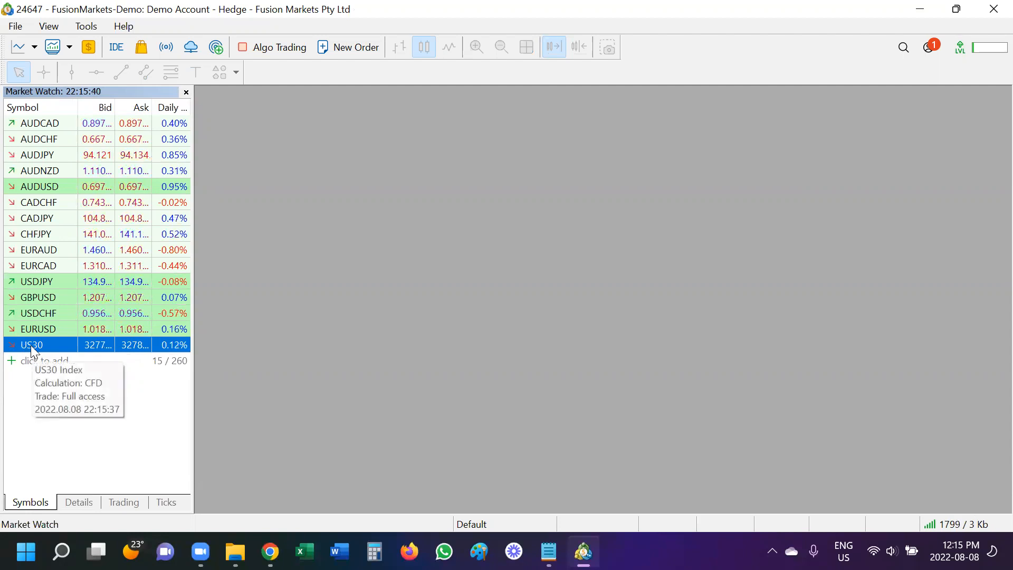
Drag US30 into the workspace to open its H1 chart and maximize it
left_click_drag(31, 346, 518, 305)
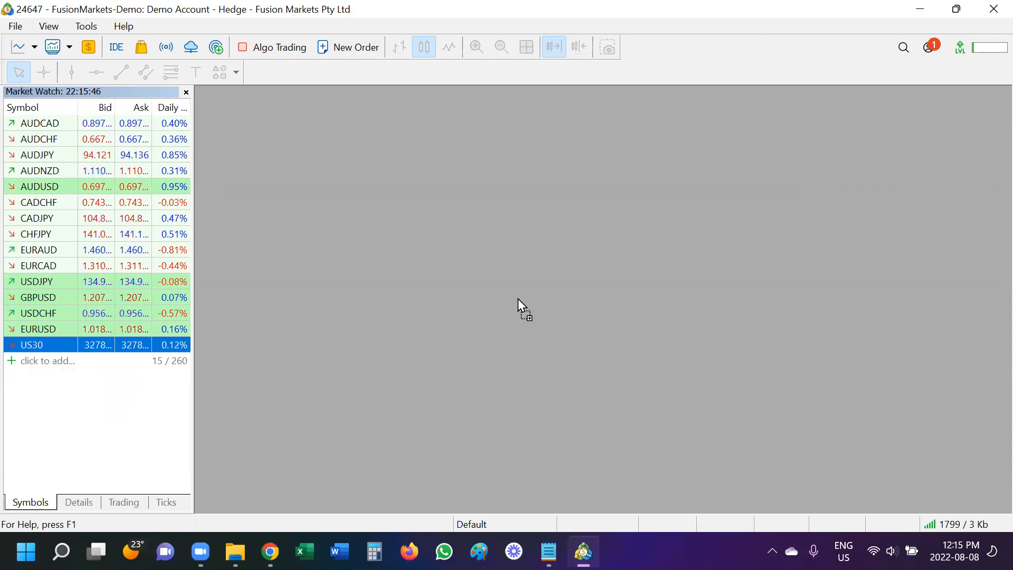
left_click_drag(197, 346, 298, 305)
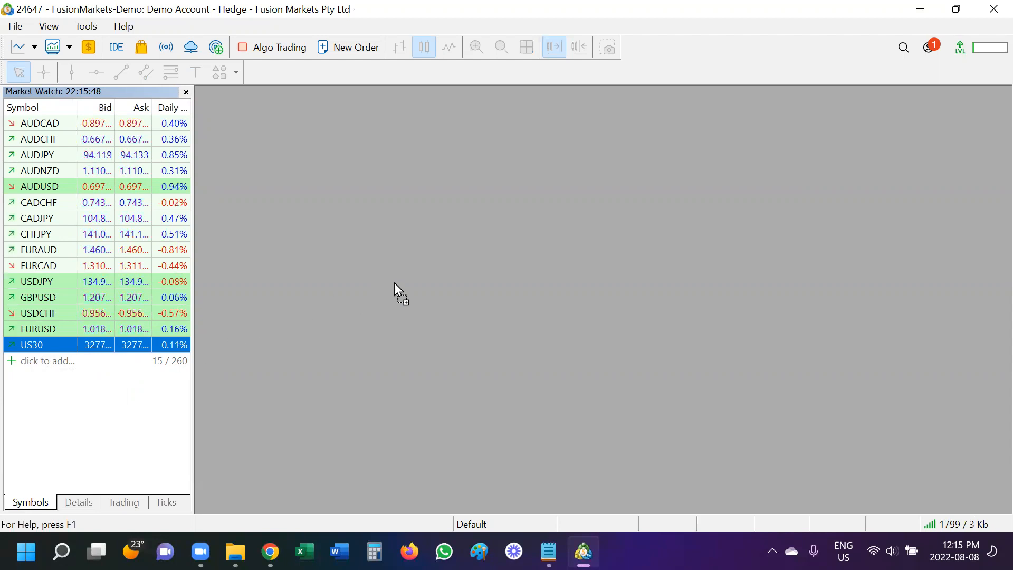
left_click_drag(398, 283, 397, 282)
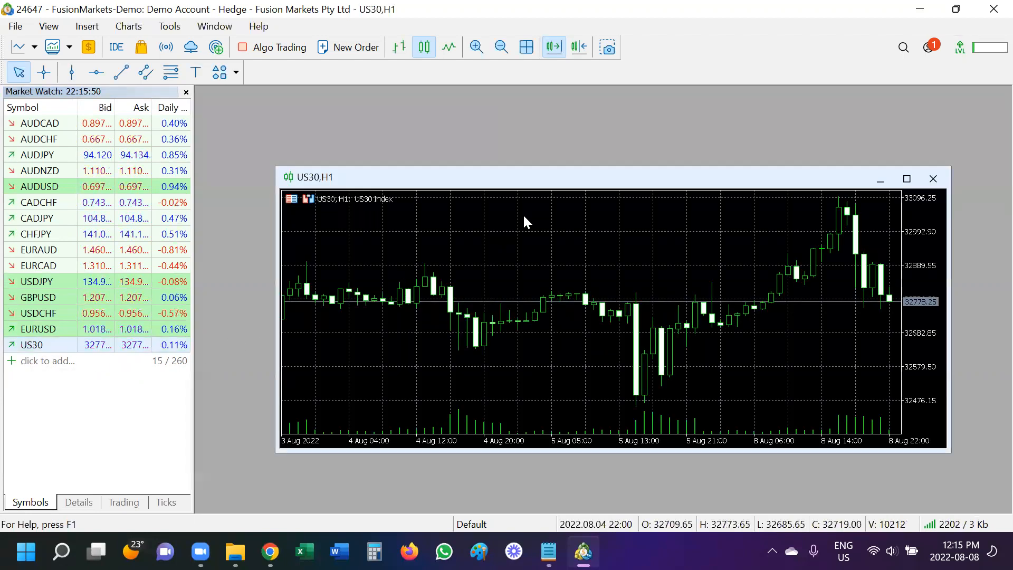
left_click(905, 178)
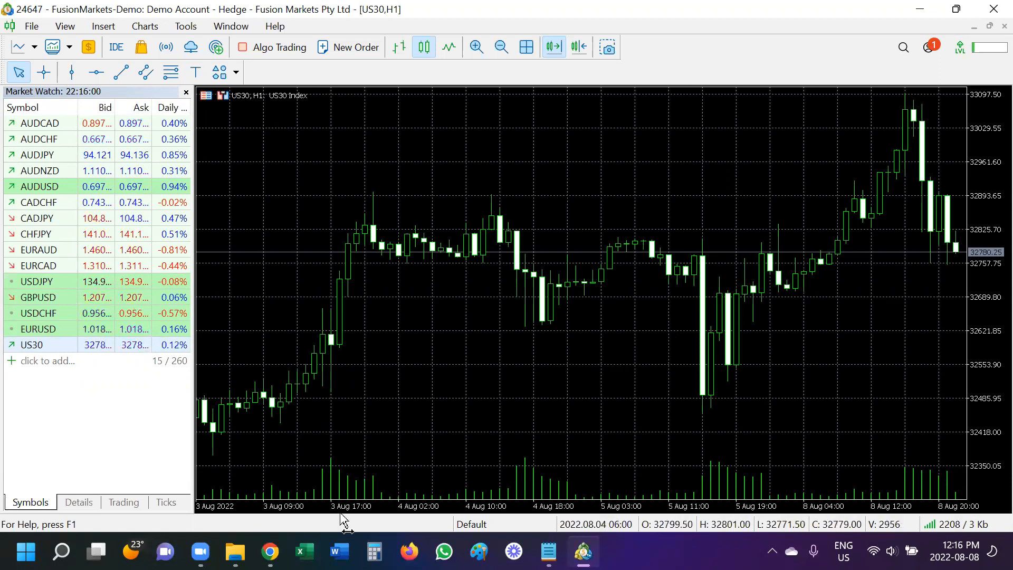
Copy Delorean-with-TDI.tpl from the Desktop Testing folder in File Explorer
left_click(235, 551)
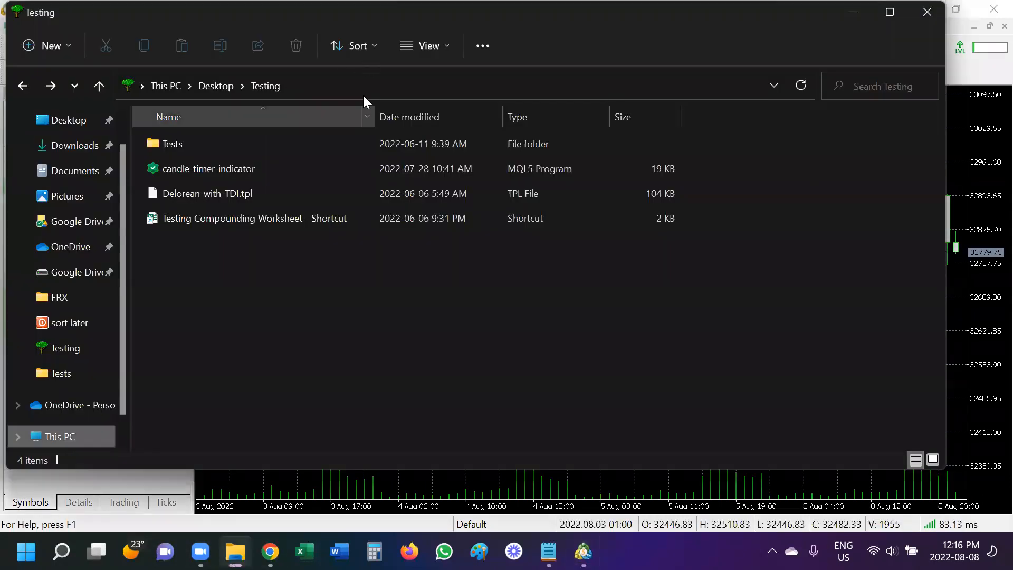
mouse_move(207, 195)
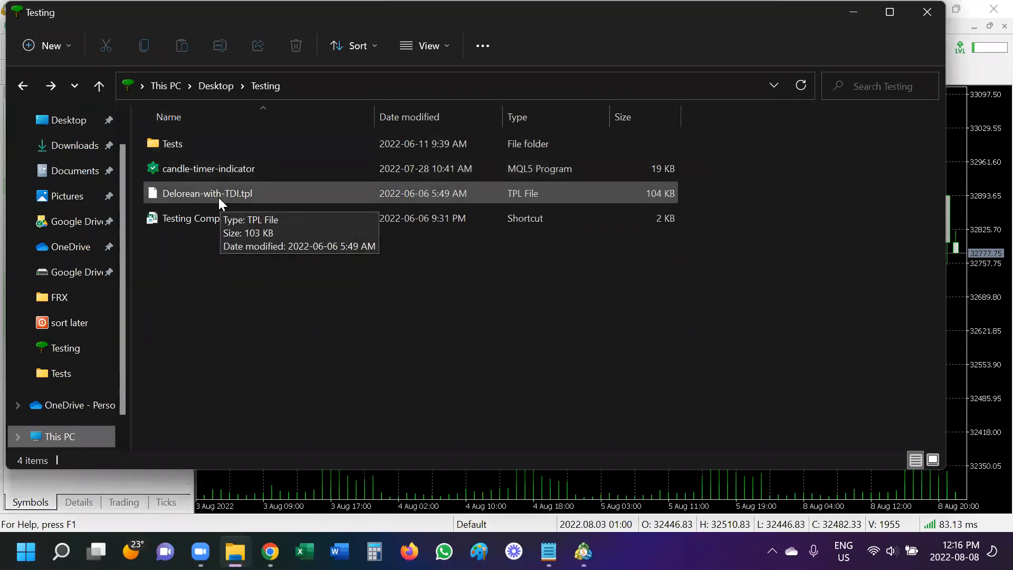
left_click(190, 193)
right_click(191, 193)
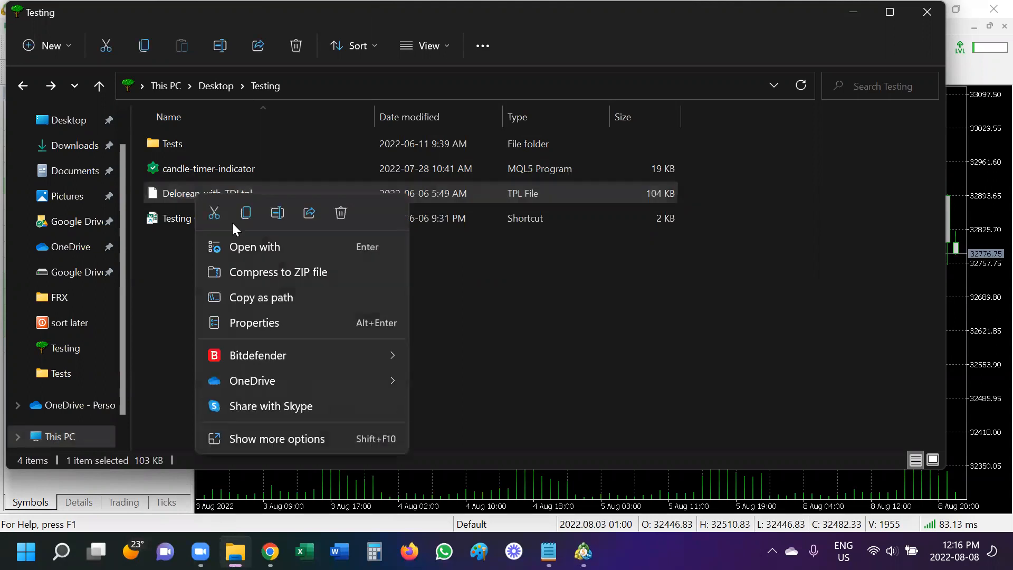
left_click(247, 213)
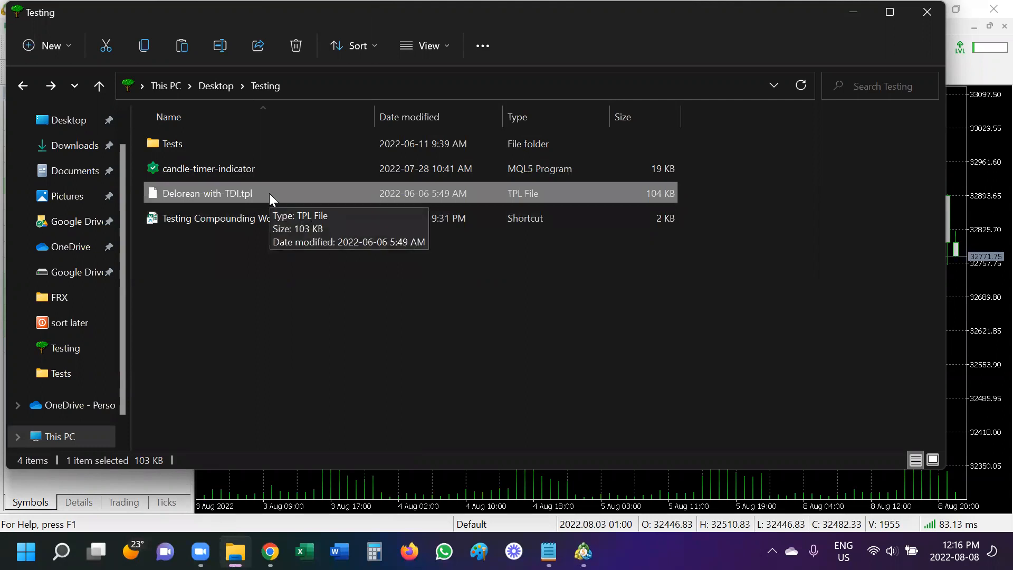
From MetaTrader's data folder, navigate into MQL5 > Profiles > Templates
left_click(926, 12)
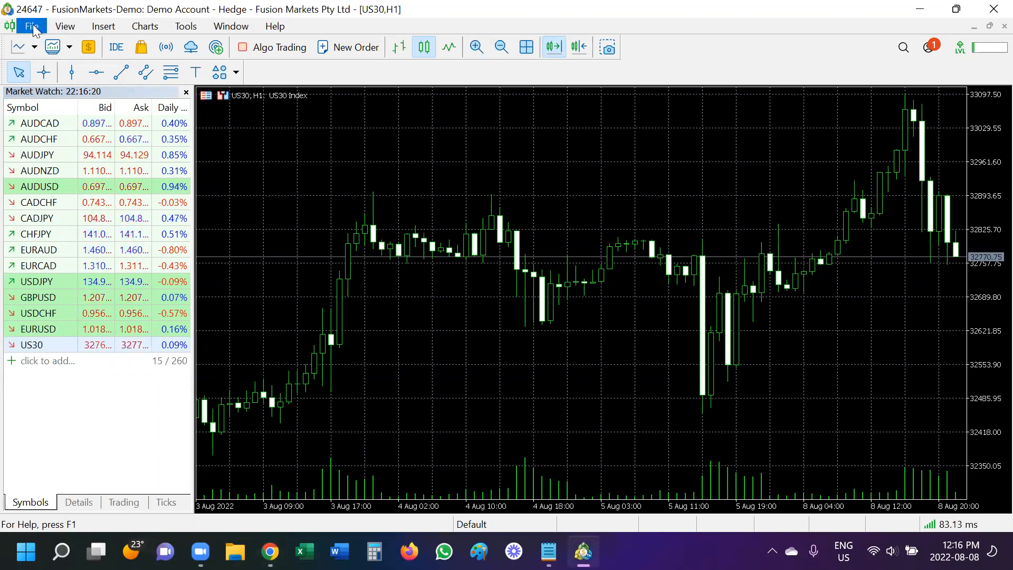
left_click(32, 26)
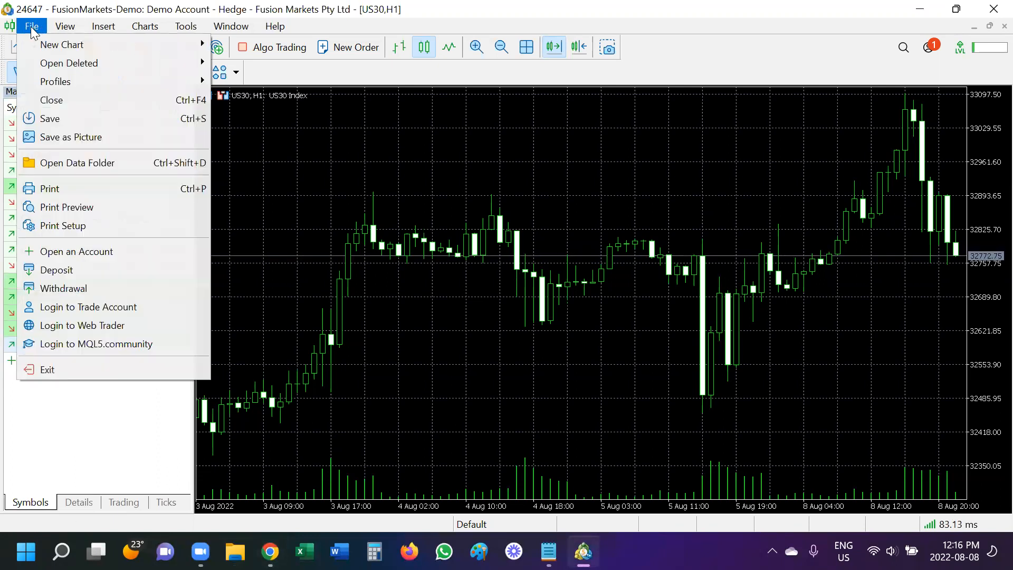
left_click(77, 162)
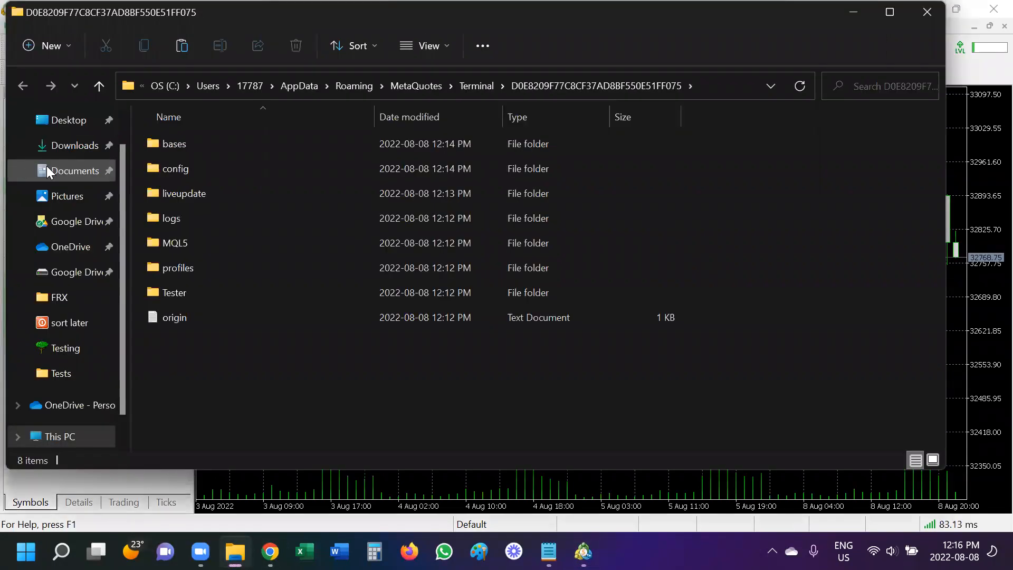
double_click(162, 241)
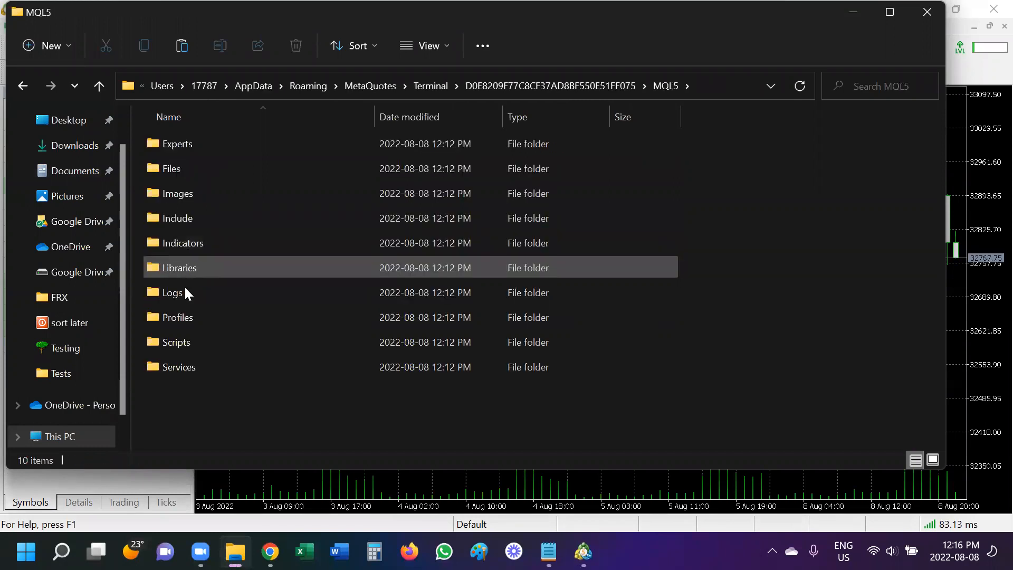
double_click(177, 319)
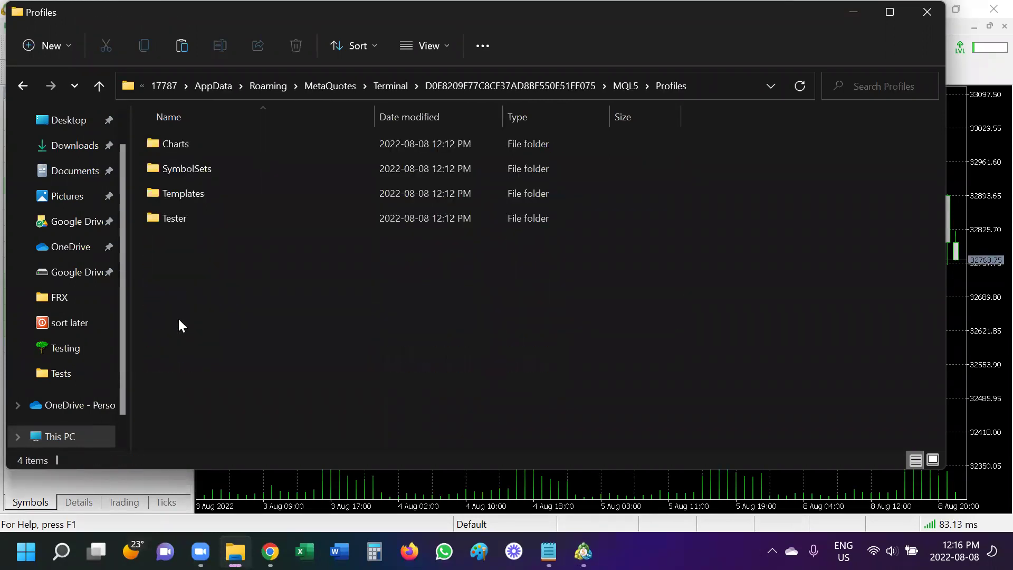
double_click(178, 195)
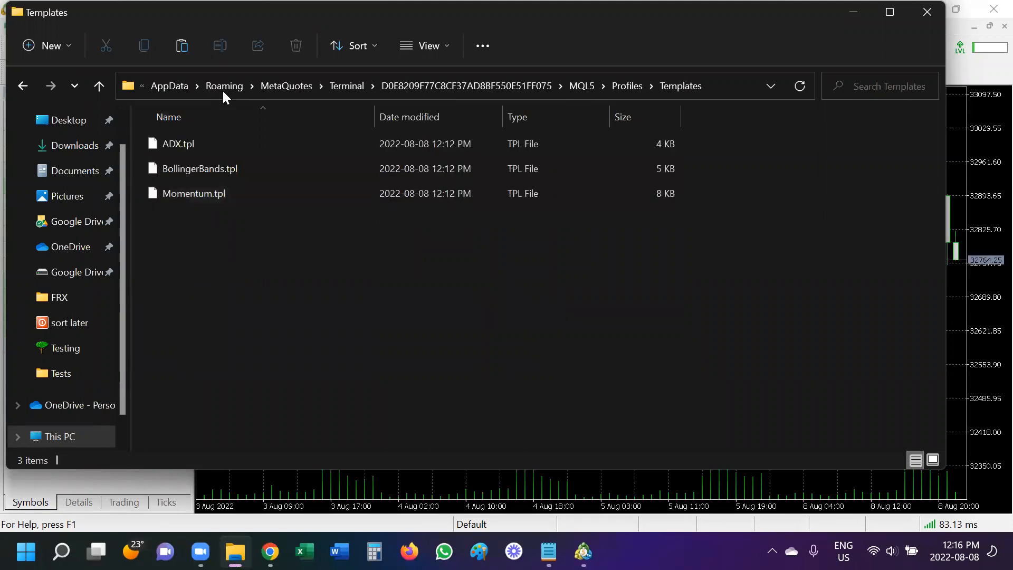
Paste Delorean-with-TDI.tpl into the Templates folder beside ADX, BollingerBands and Momentum
right_click(195, 279)
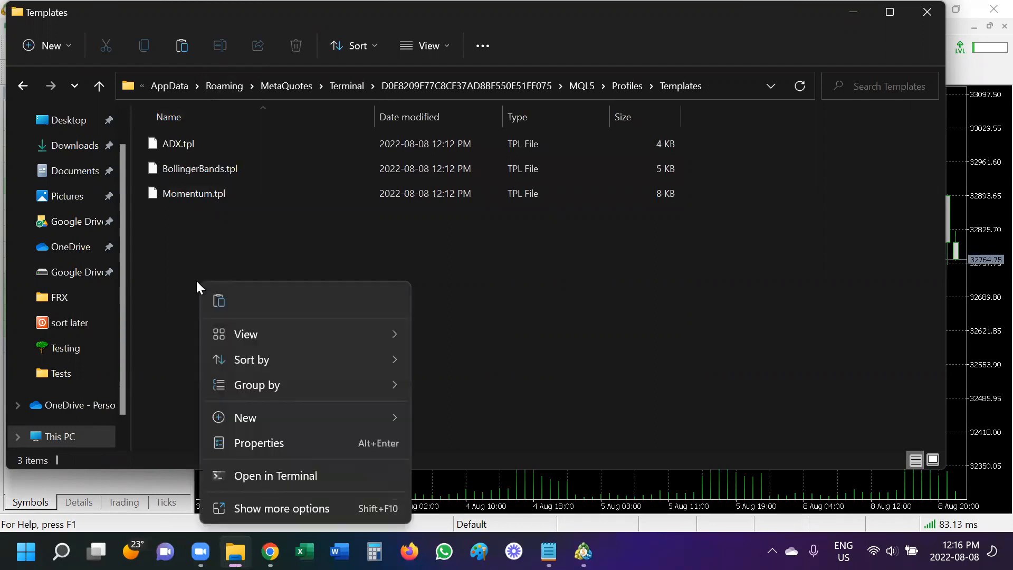
left_click(217, 300)
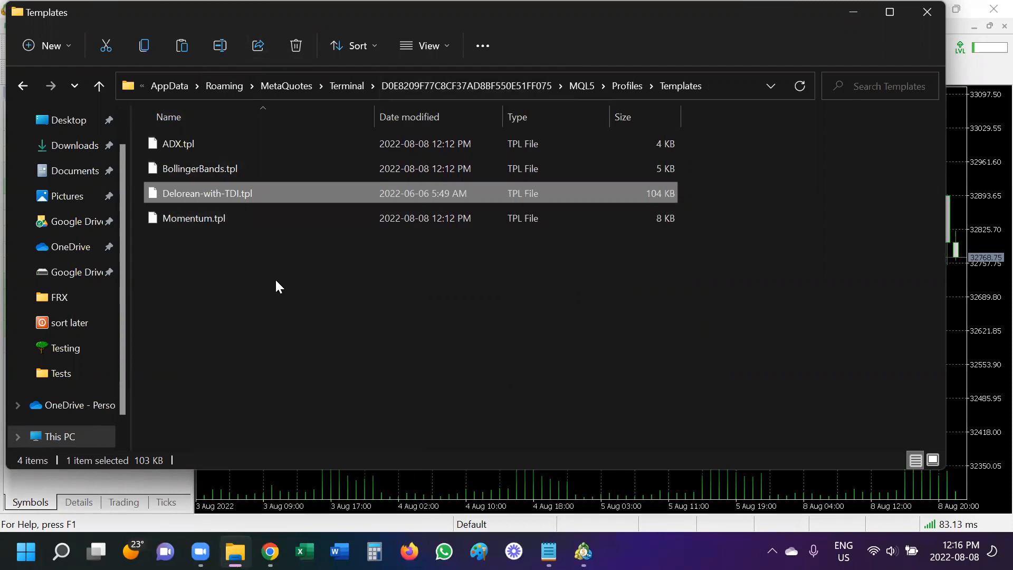
Close the Templates folder window, the MetaTrader terminal and the Chrome browser
left_click(928, 13)
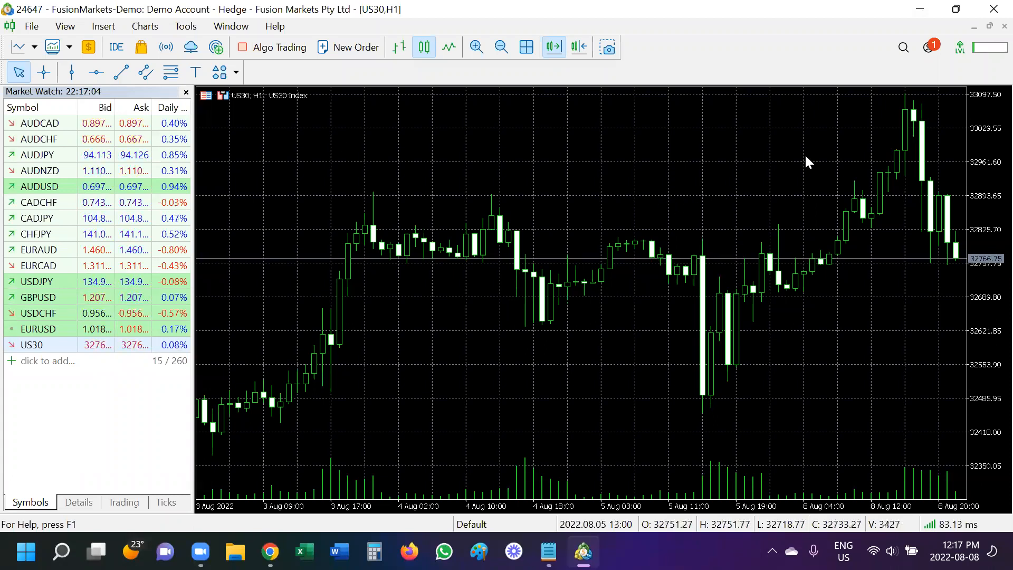
left_click(993, 9)
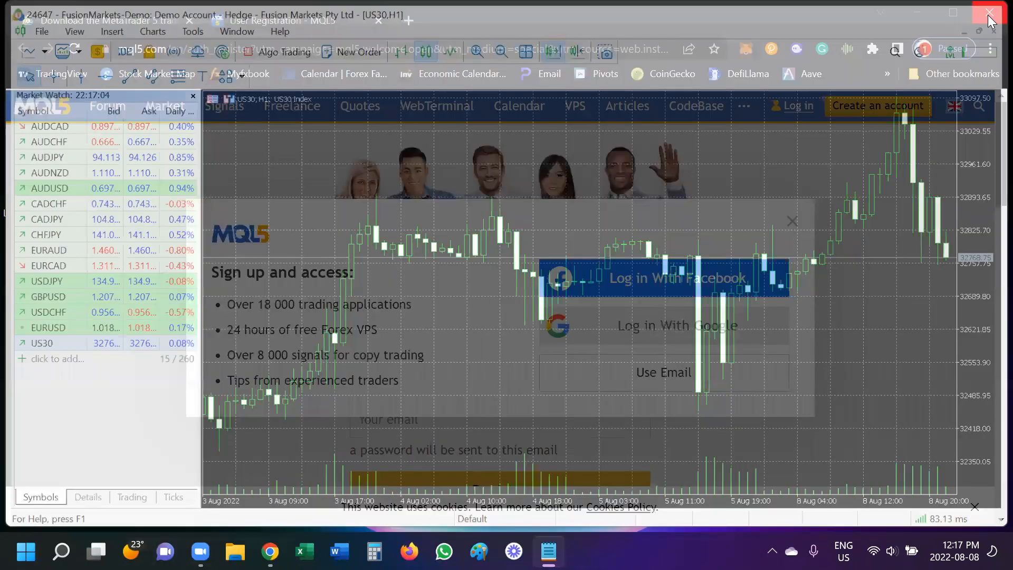
left_click(993, 32)
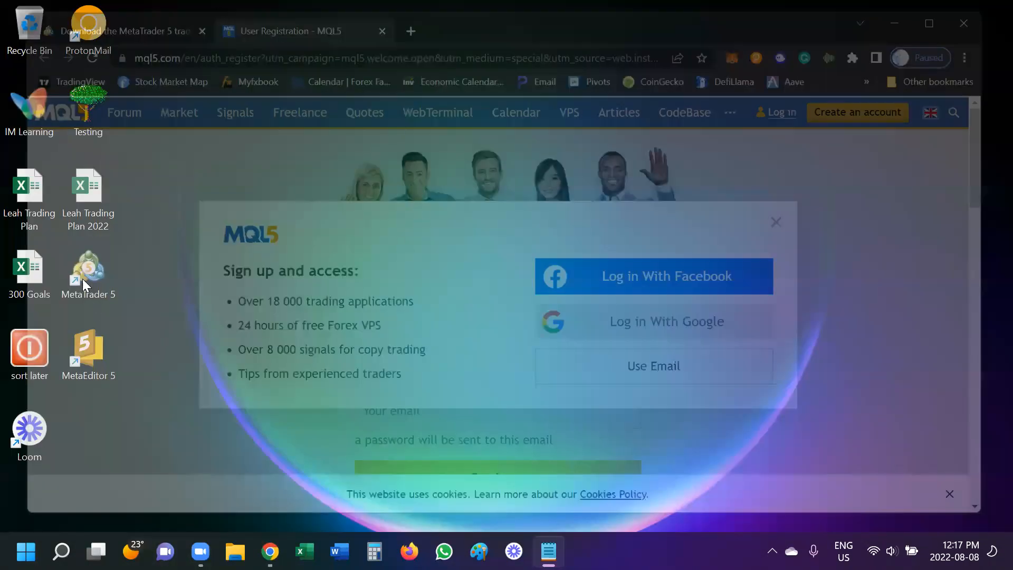
Relaunch MetaTrader 5 from the desktop shortcut, reopening on the US30 H1 chart
double_click(89, 270)
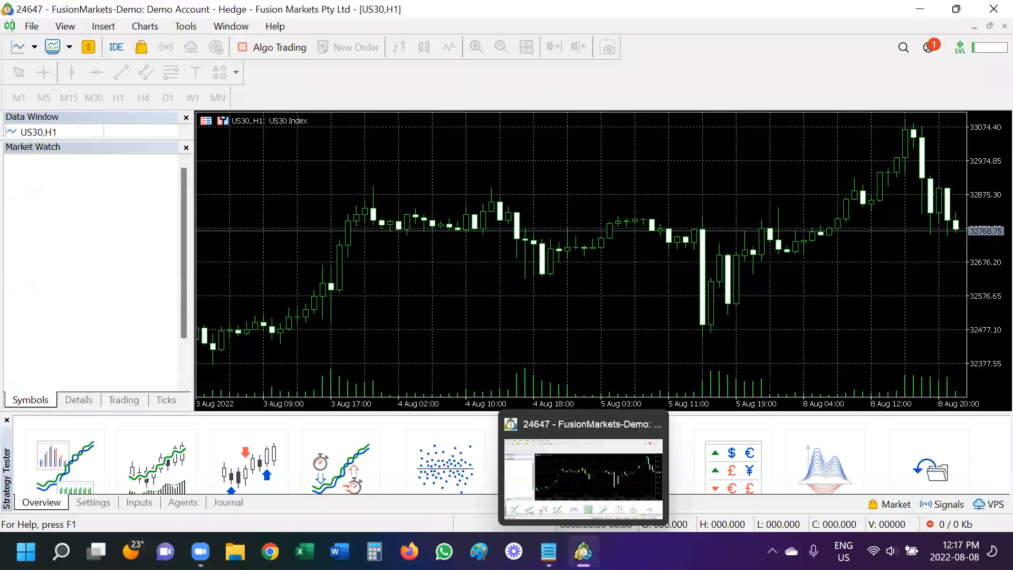
right_click(583, 552)
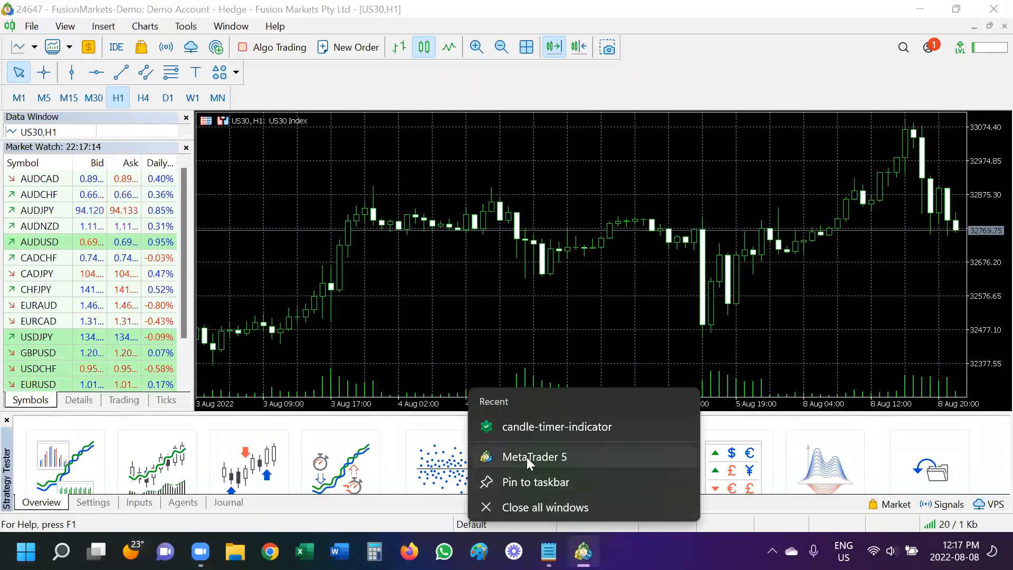
left_click(523, 480)
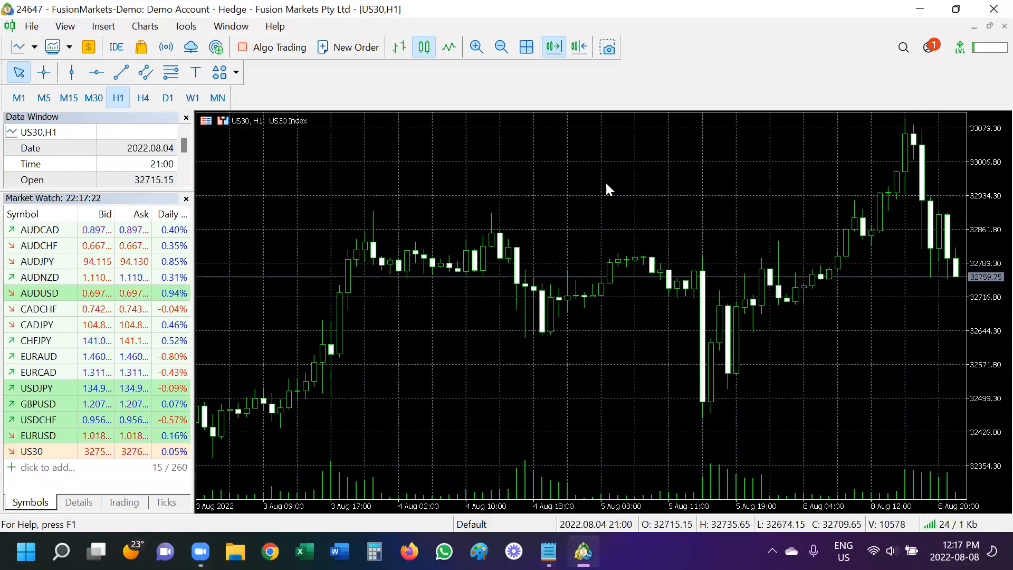
Apply the Delorean-with-TDI template to the US30 chart and turn off the grid
right_click(550, 188)
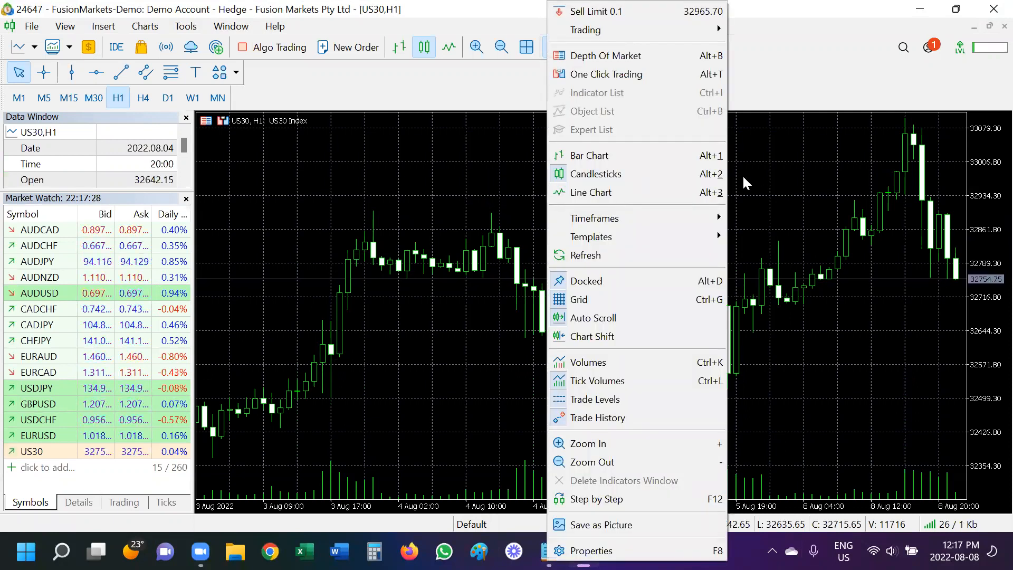
mouse_move(591, 237)
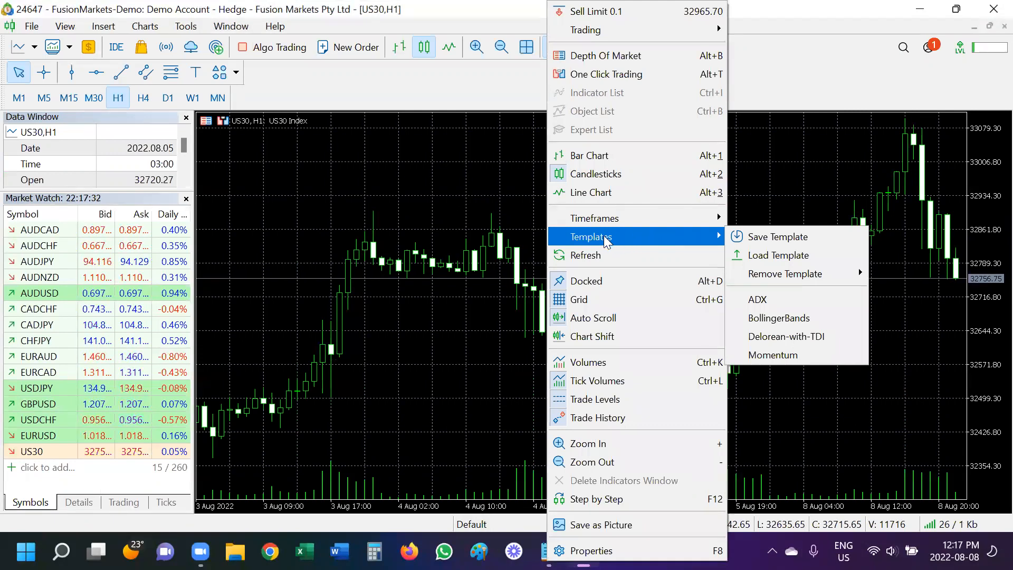
left_click(789, 338)
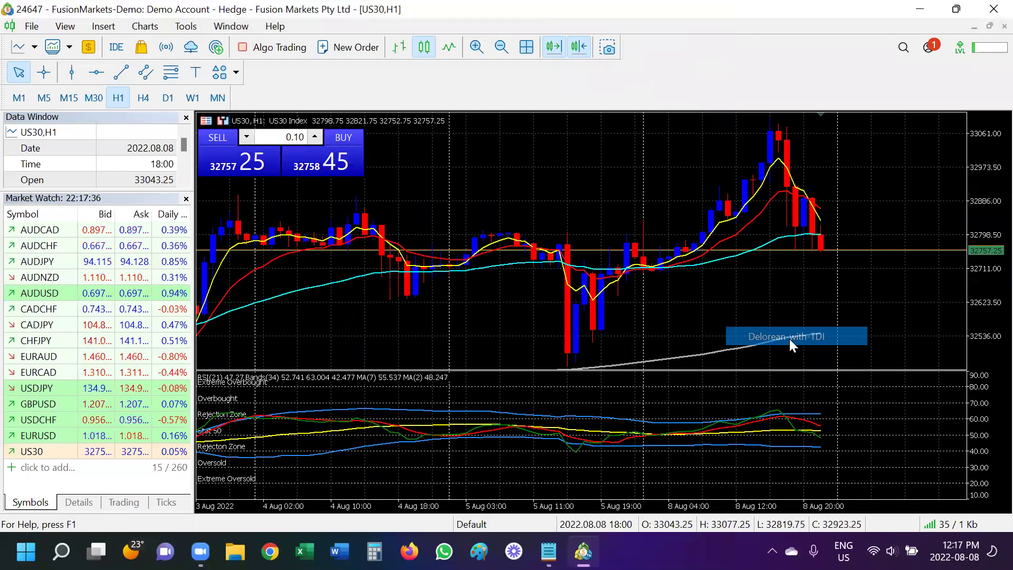
right_click(520, 196)
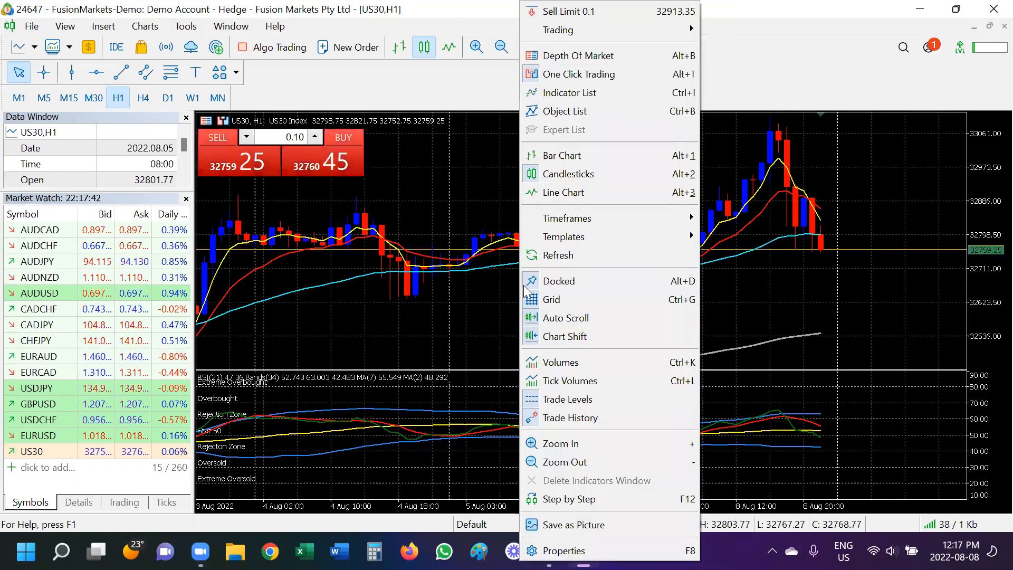
left_click(551, 299)
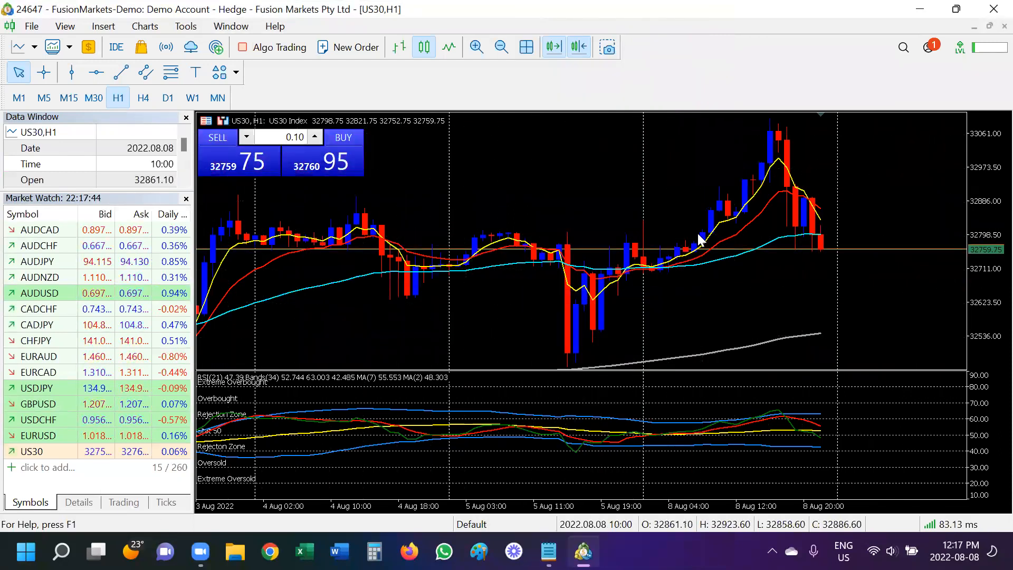
Close the Market Watch and Data Window panels and try the M1 and M5 timeframes
left_click(187, 198)
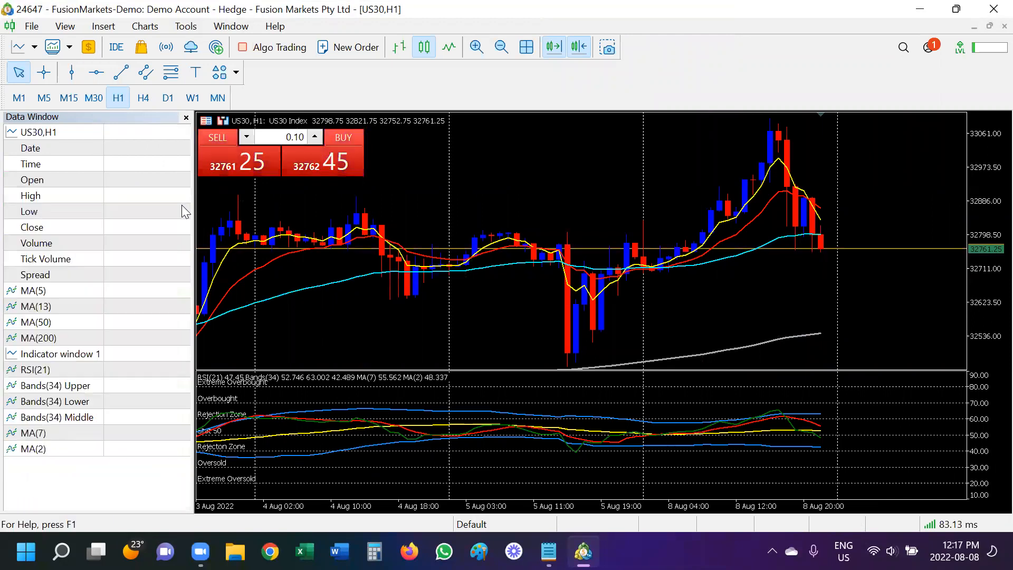
left_click(187, 117)
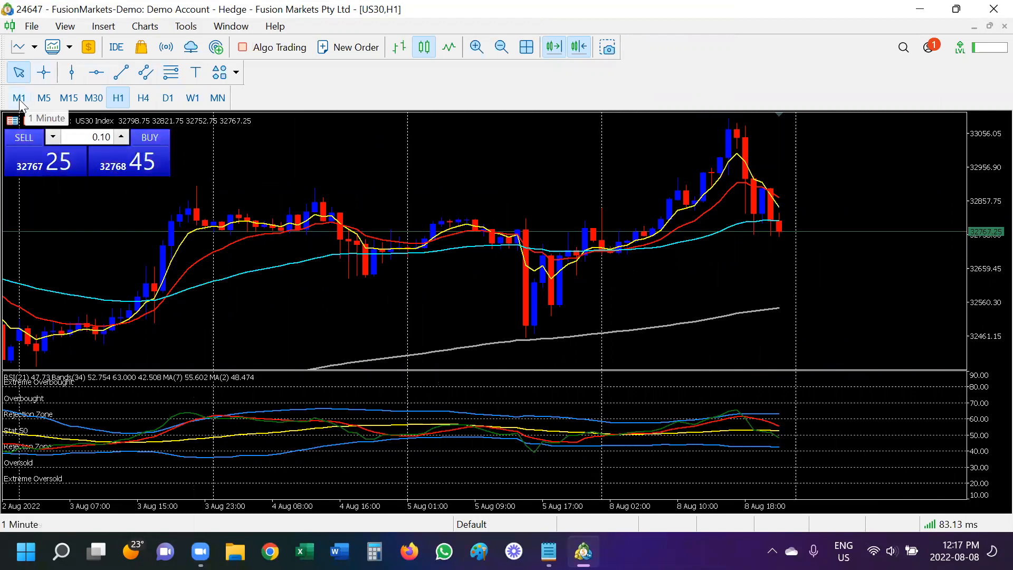
left_click(20, 98)
left_click(45, 98)
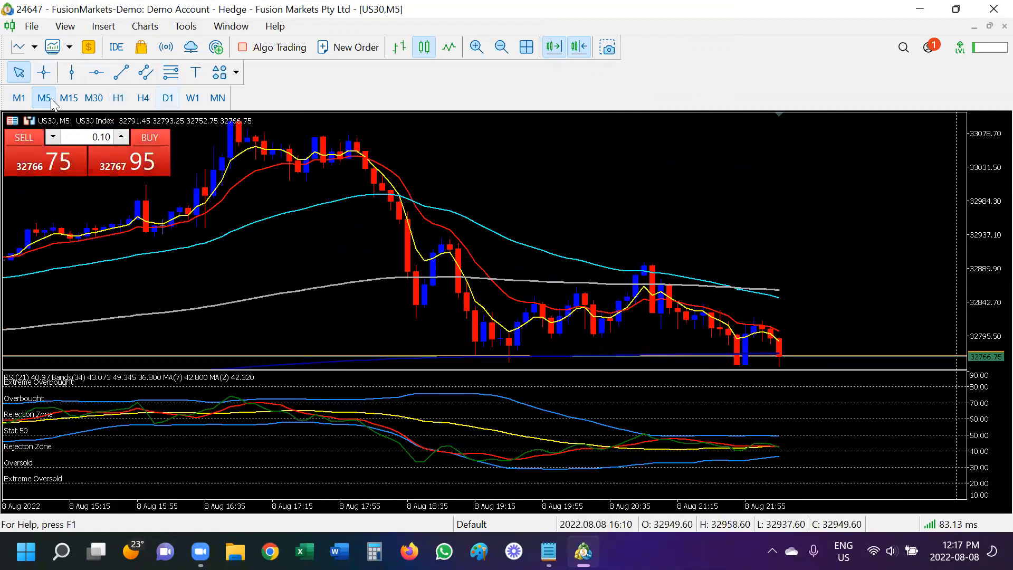
Move the timeframes toolbar up beside the line tools and restore the chart window
left_click_drag(7, 98, 266, 79)
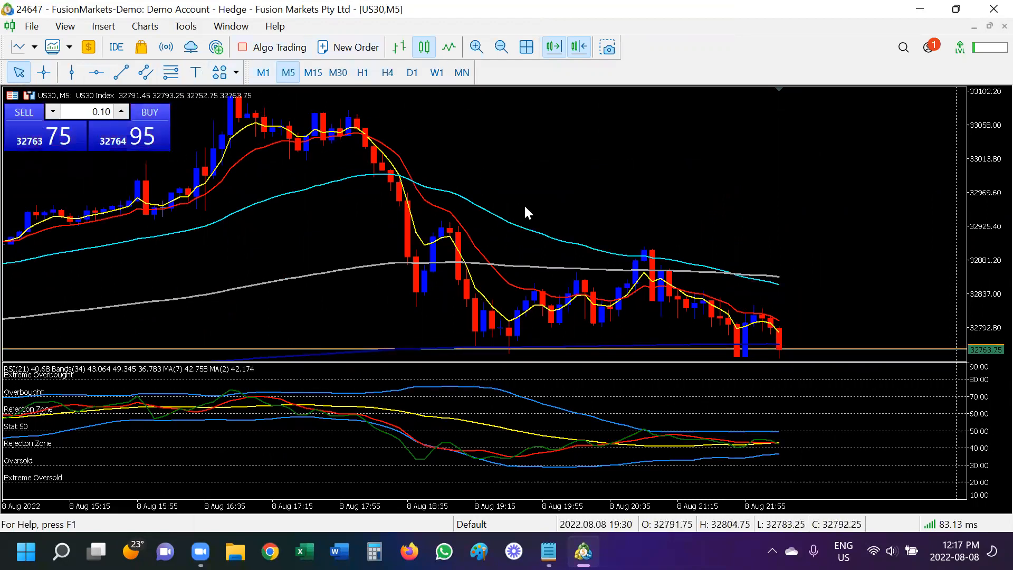
left_click(70, 47)
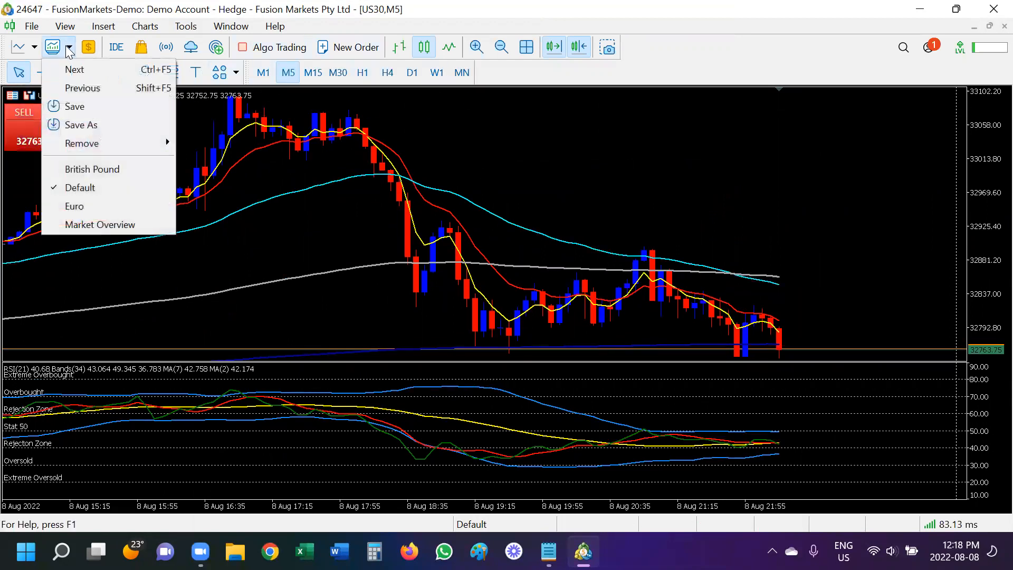
left_click(426, 197)
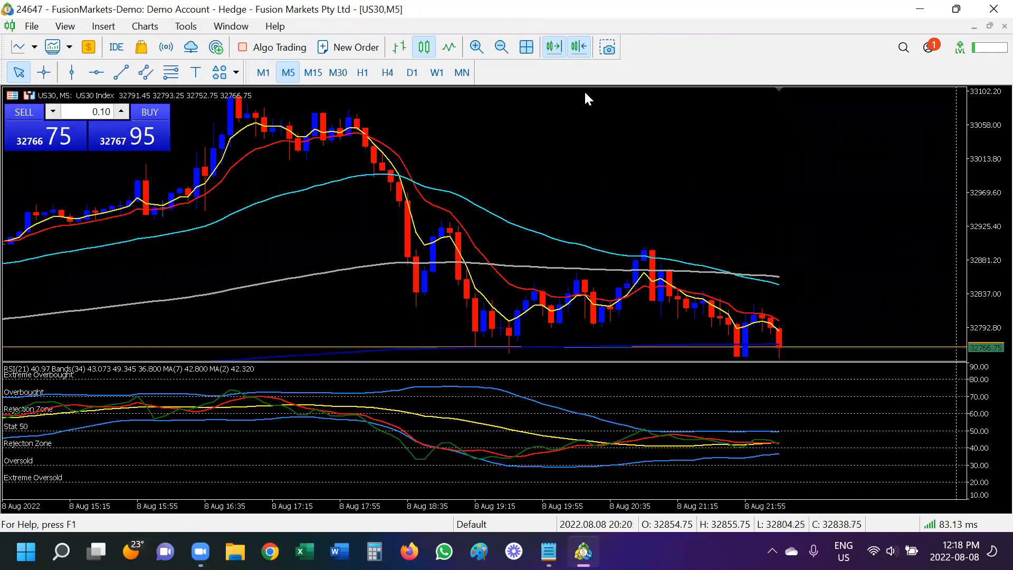
left_click(526, 47)
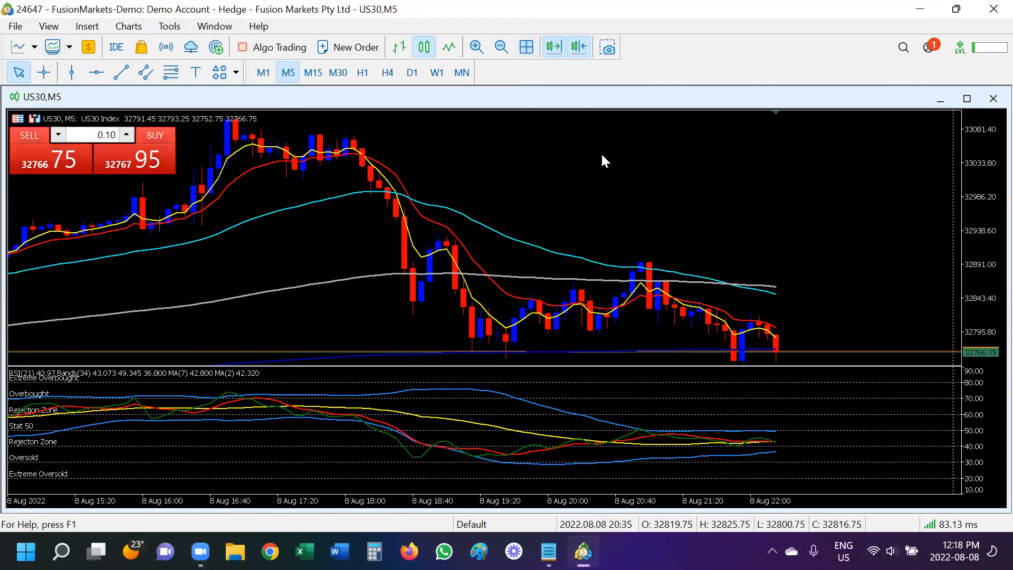
Switch the US30 chart to M1 and enable real volumes in chart Properties > Show
left_click(263, 72)
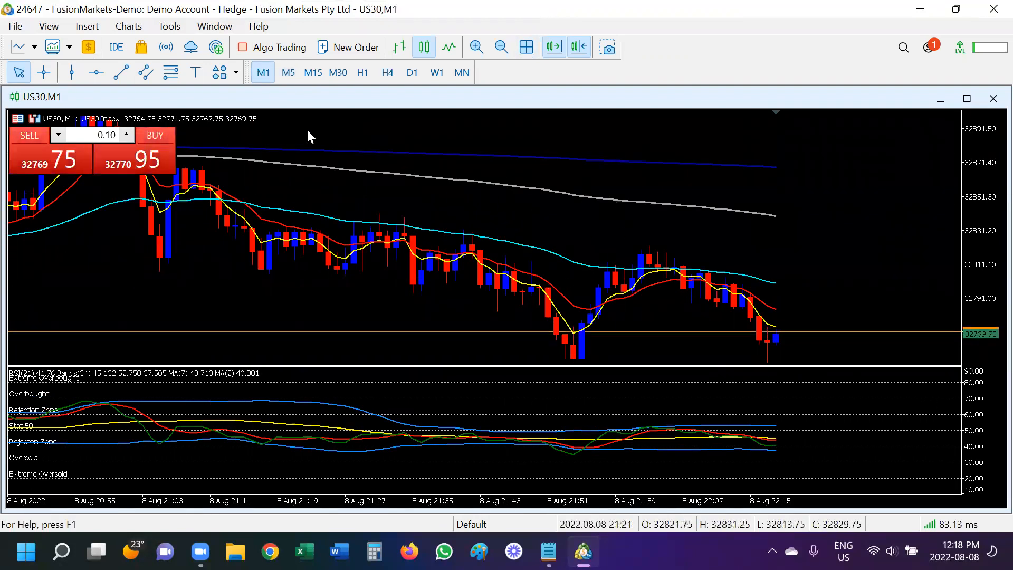
right_click(340, 132)
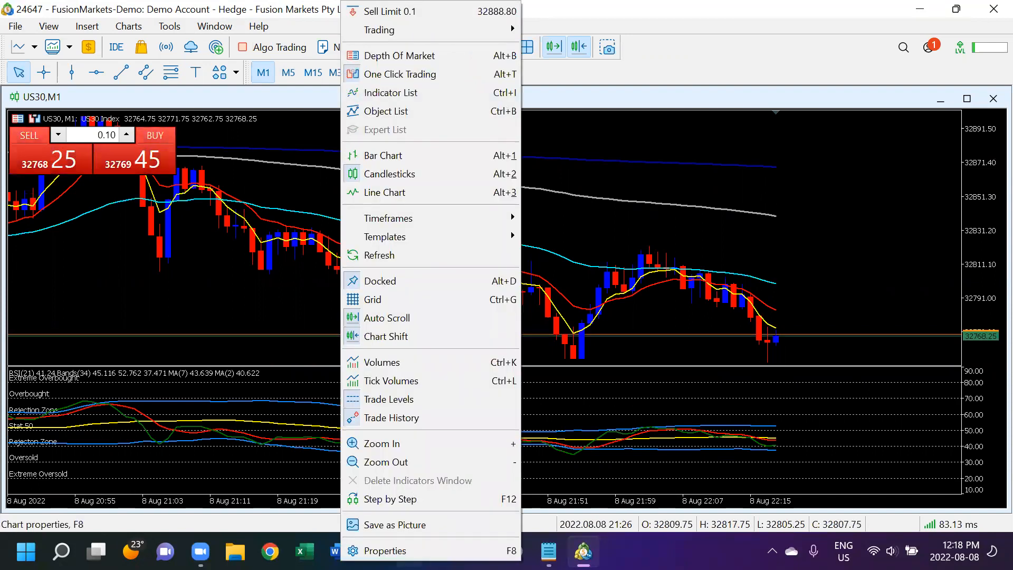
left_click(385, 550)
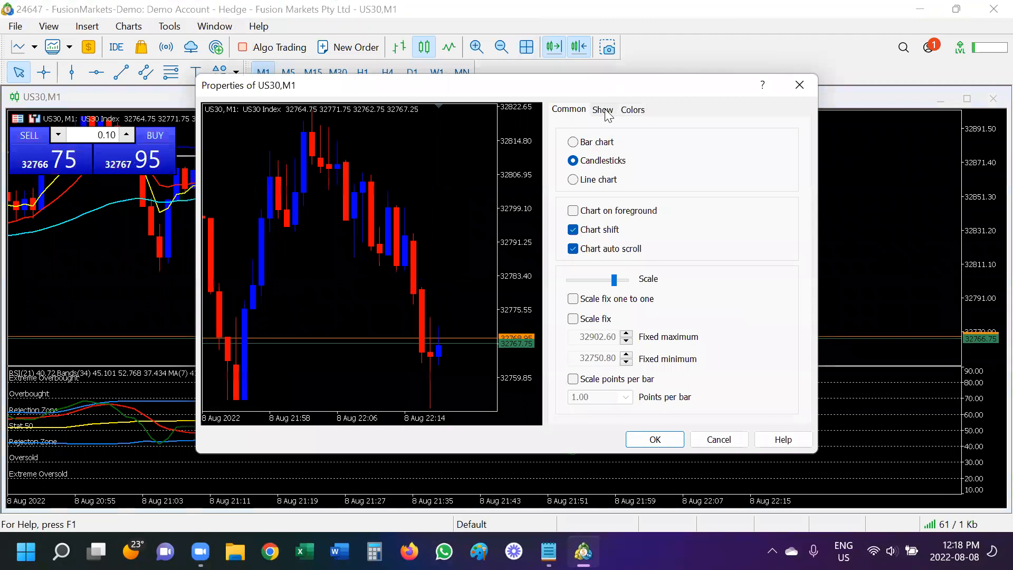
left_click(603, 111)
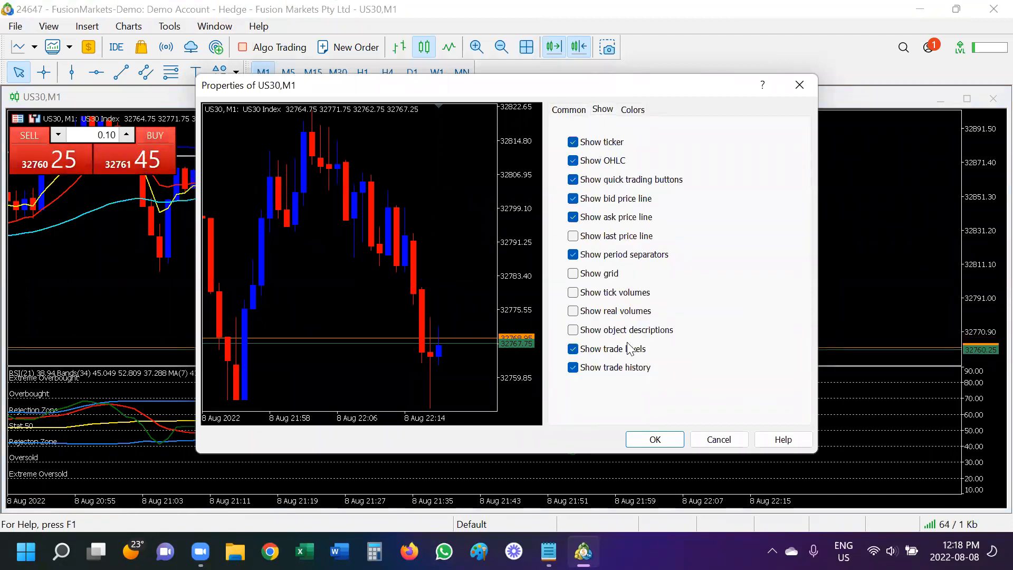
left_click(573, 310)
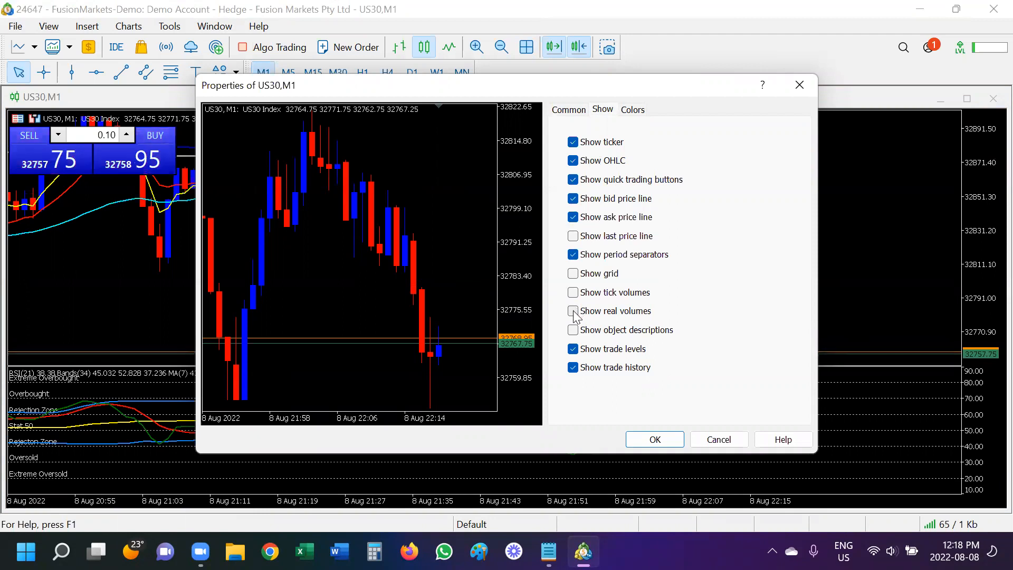
left_click(668, 440)
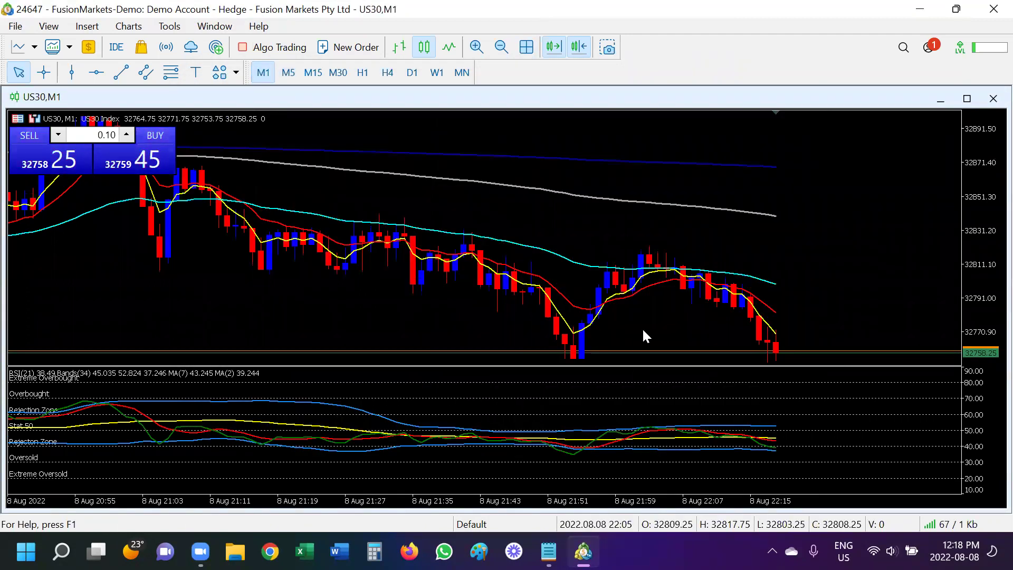
Reopen chart properties to show tick volumes instead, leaving real volumes off
right_click(385, 135)
left_click(431, 549)
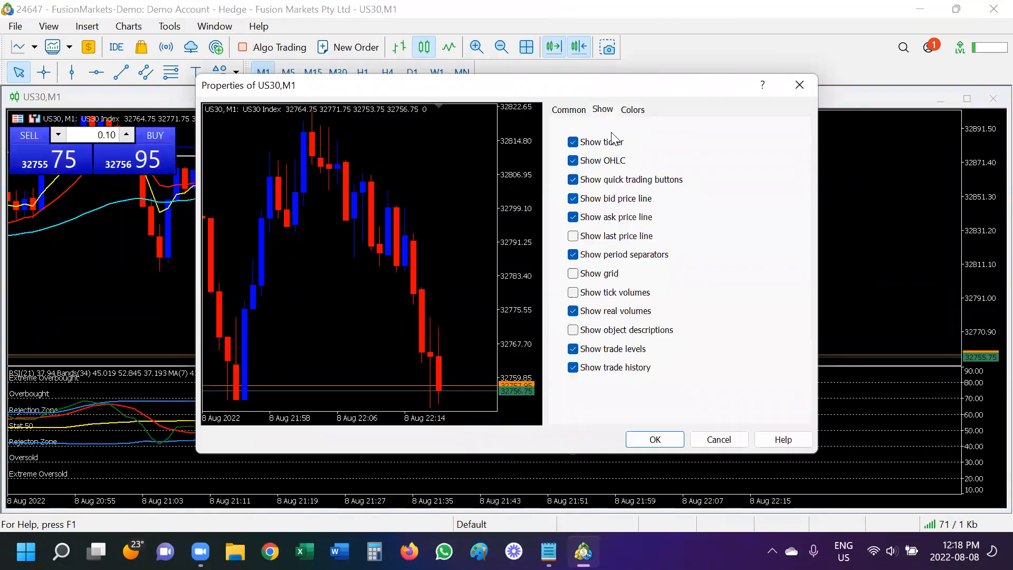
left_click(614, 294)
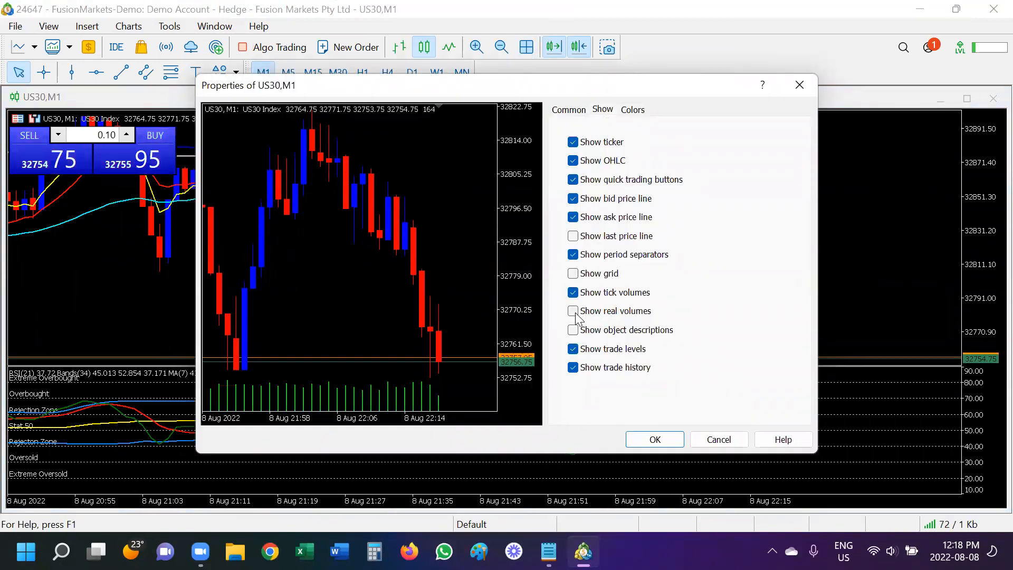
left_click(573, 311)
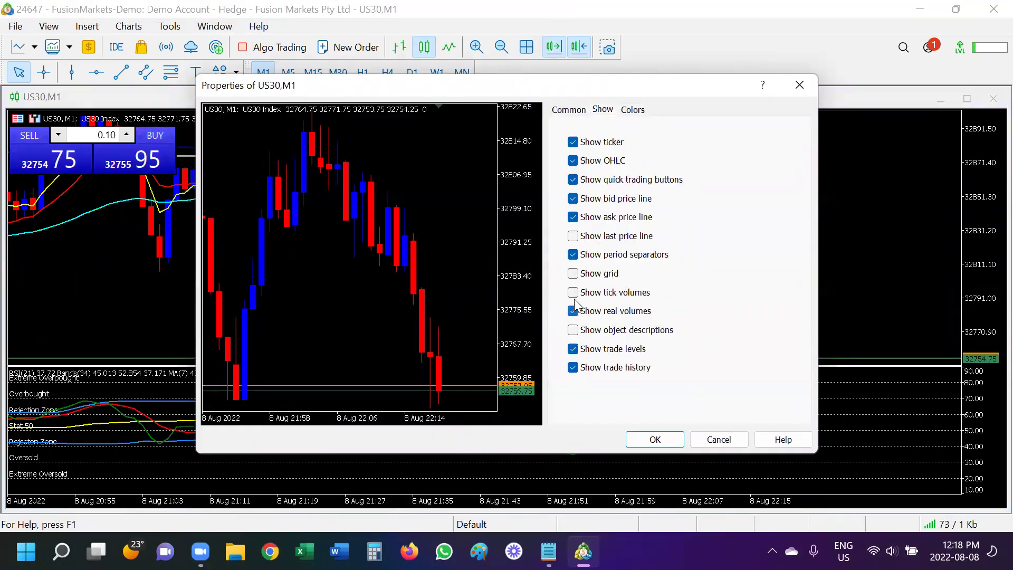
left_click(655, 439)
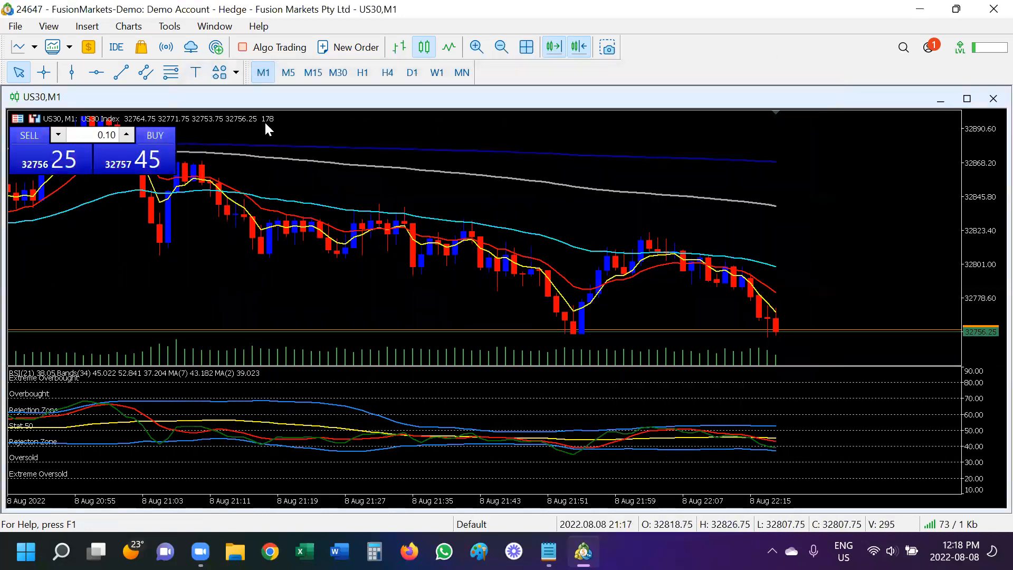